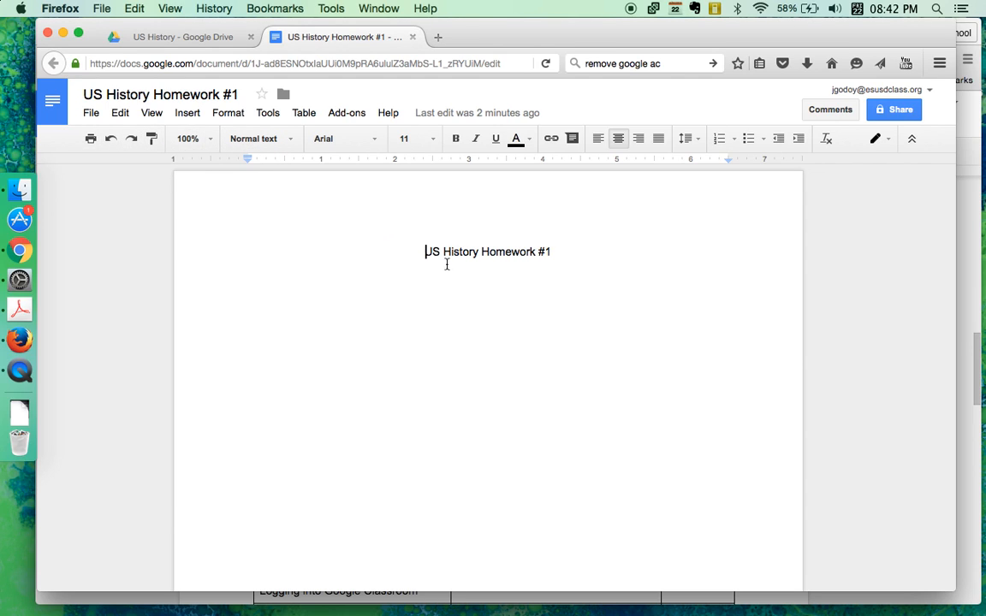
Add the sentence "This is important stuff." below the centered heading
left_click(407, 297)
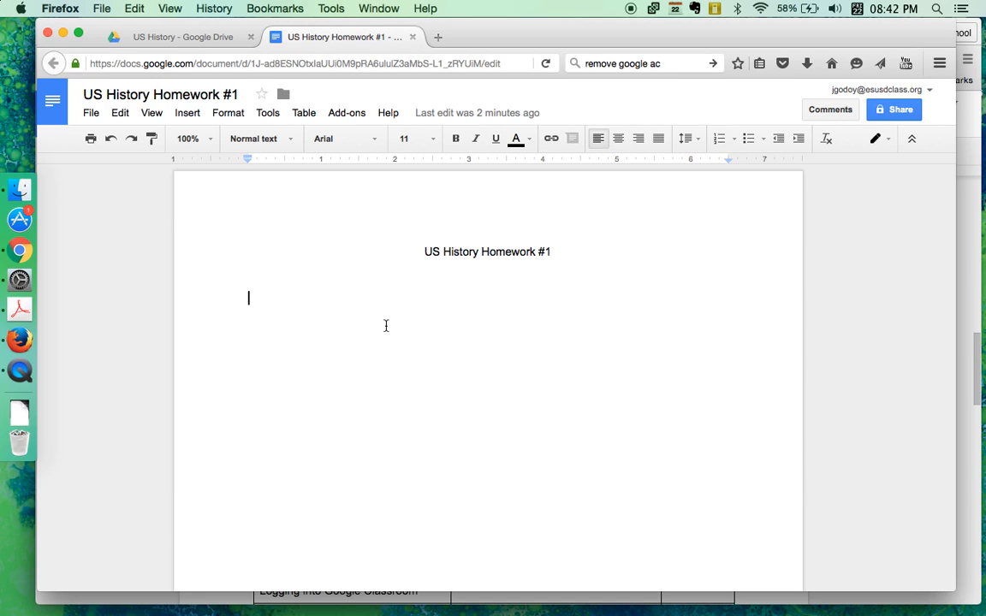
type("This")
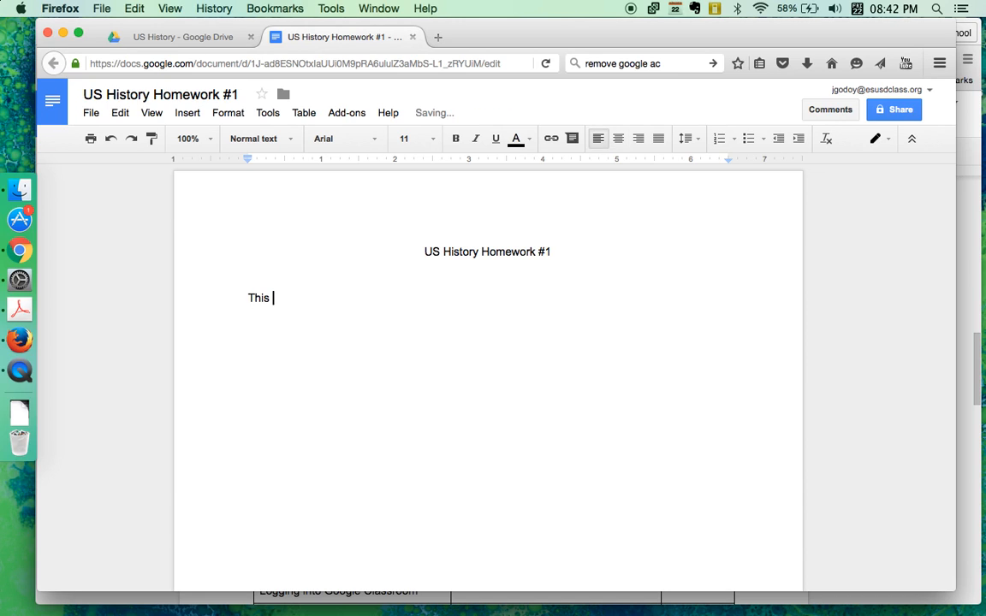
type(" is om")
type("imp")
type("ortant stuff.")
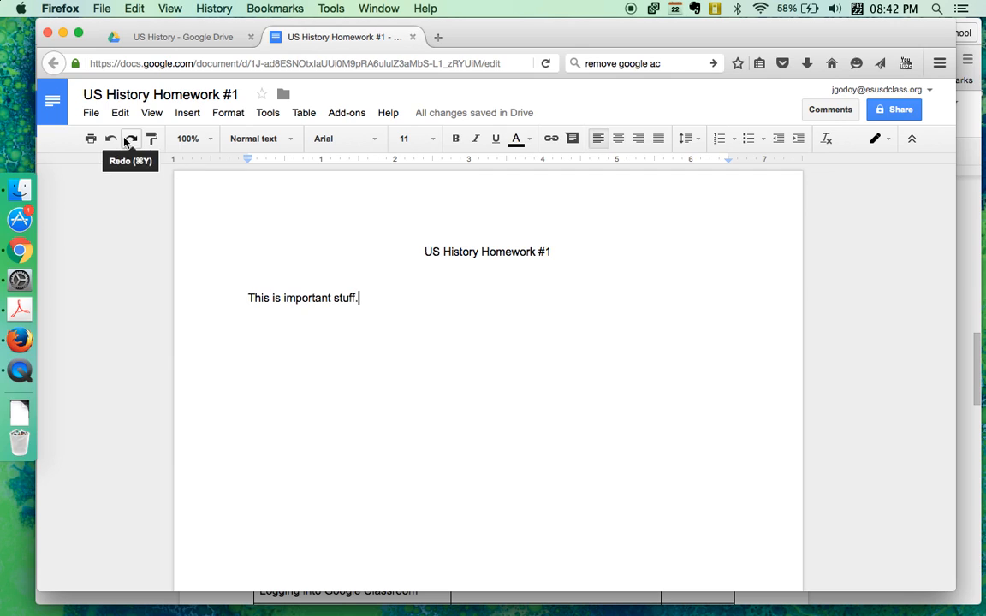
Delete the word "important" from the sentence, and undo, redo and again undo that deletion
double_click(305, 298)
key("BackSpace")
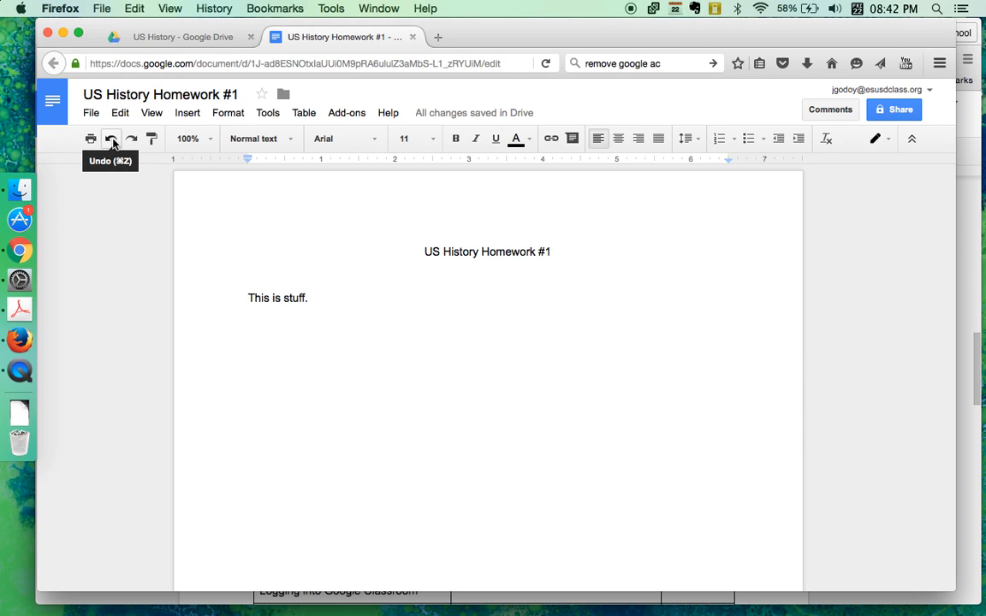
left_click(112, 141)
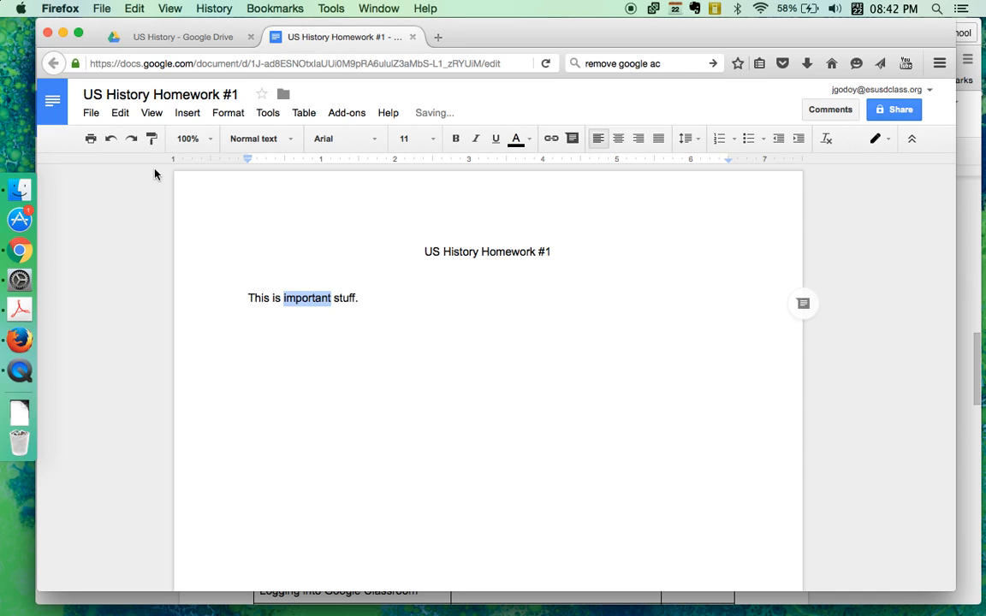
left_click(314, 314)
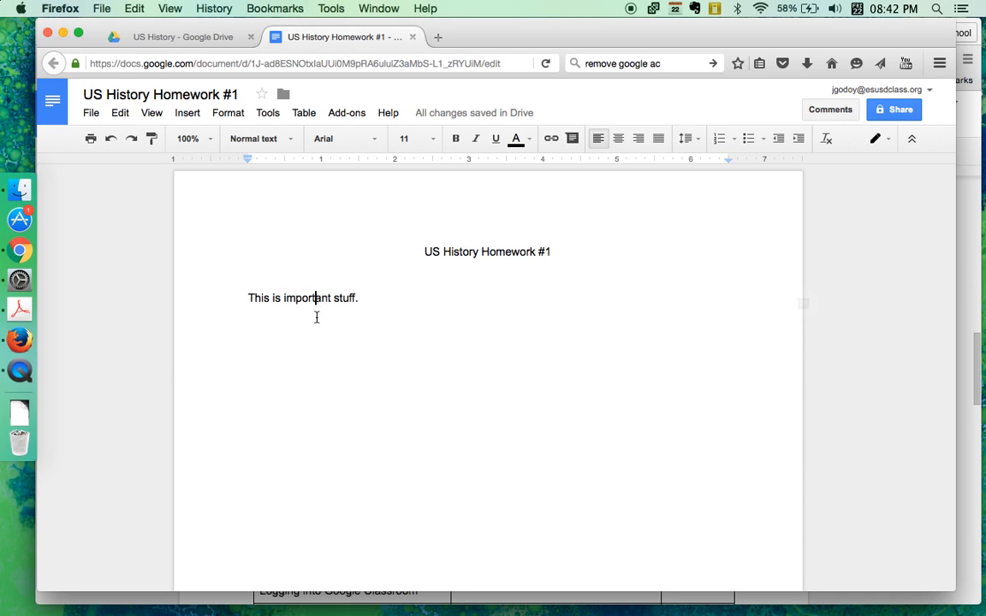
left_click(132, 141)
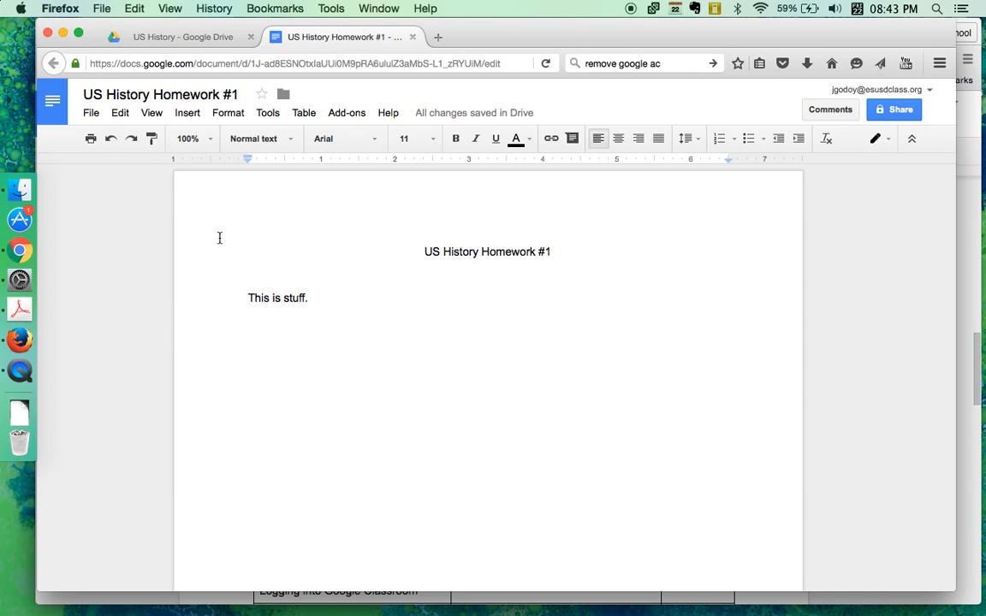
key("super+z")
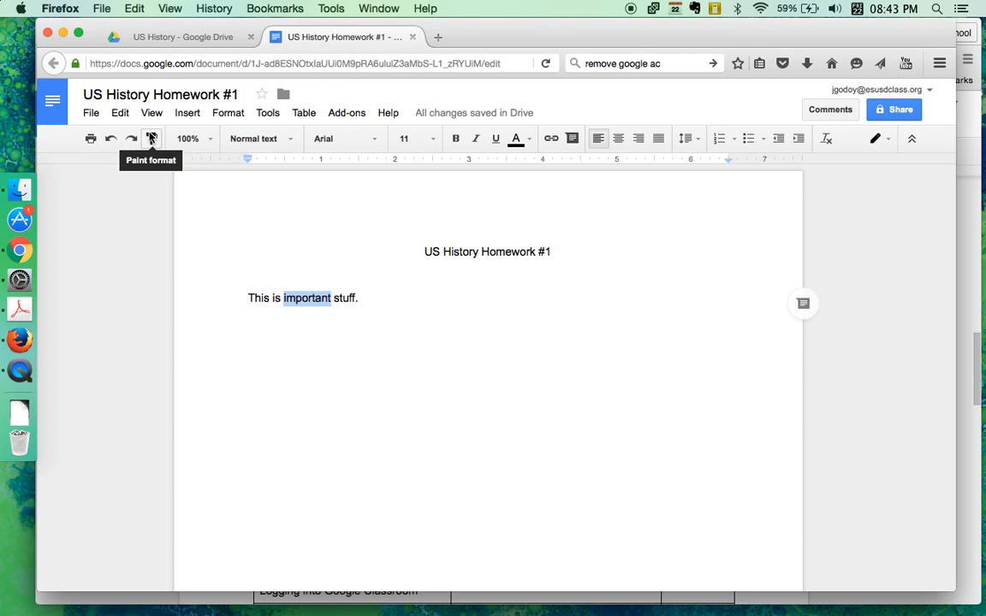
Start printing the document as a PDF and cancel the file dialog, clearing the text selection
left_click(91, 138)
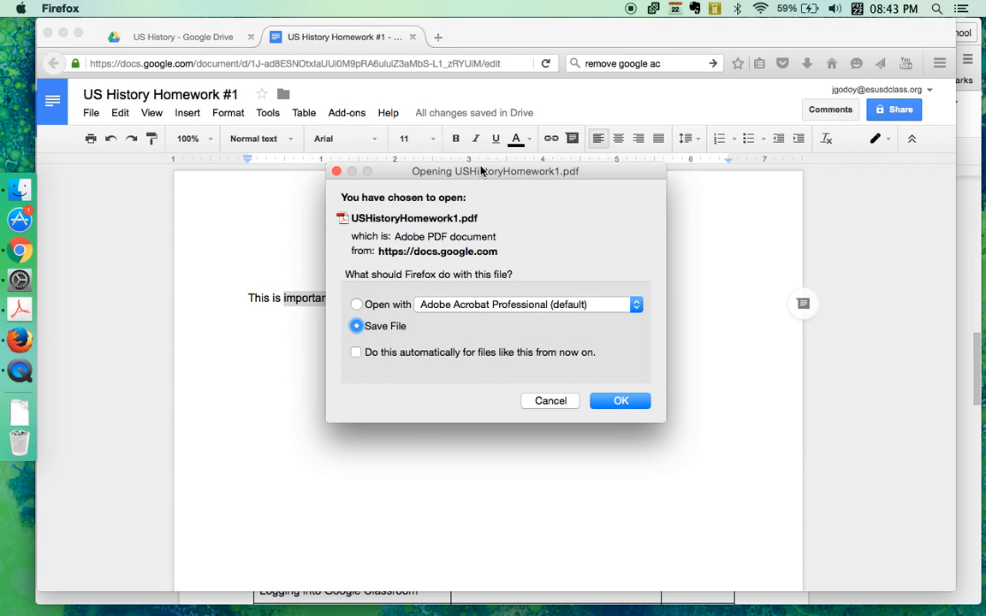
left_click(548, 401)
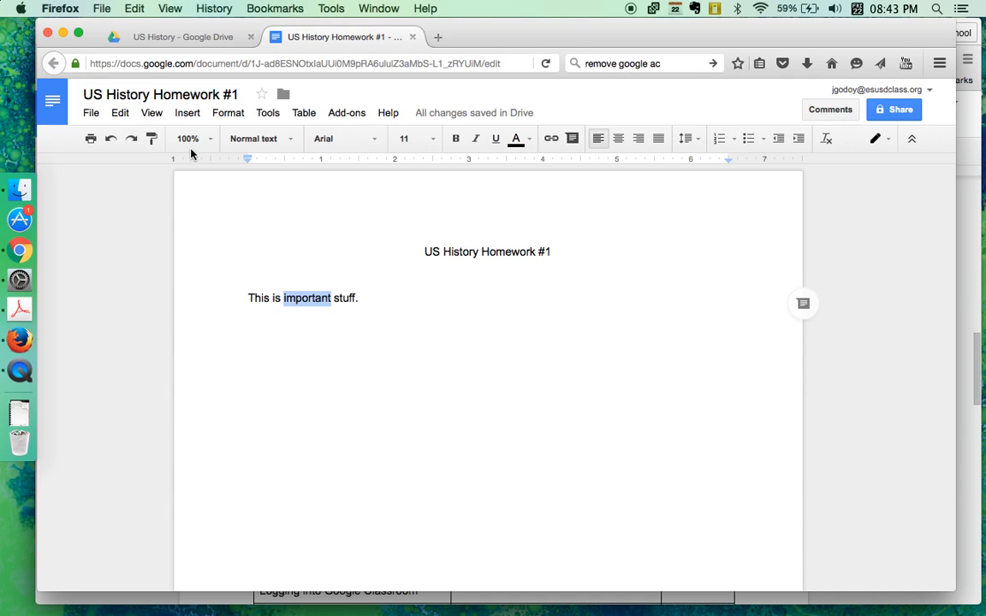
left_click(308, 298)
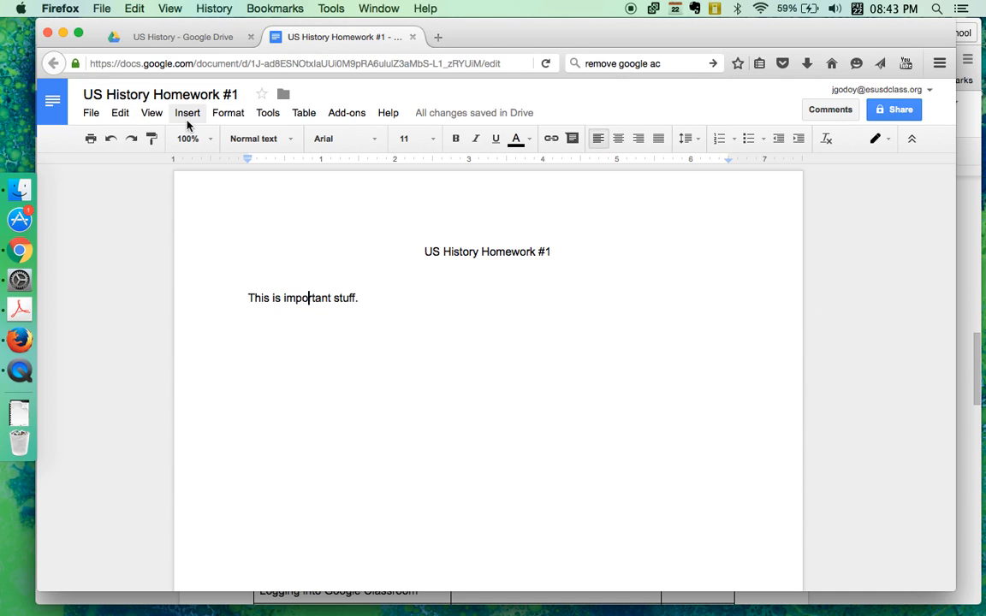
View the document at 125% and 200% zoom, and return to 100%
left_click(211, 140)
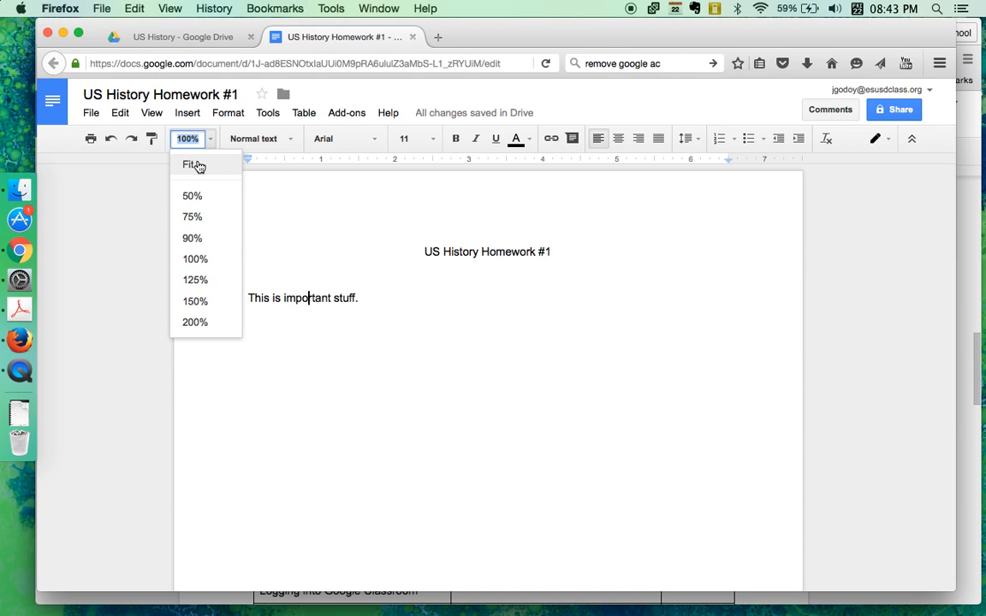
left_click(195, 281)
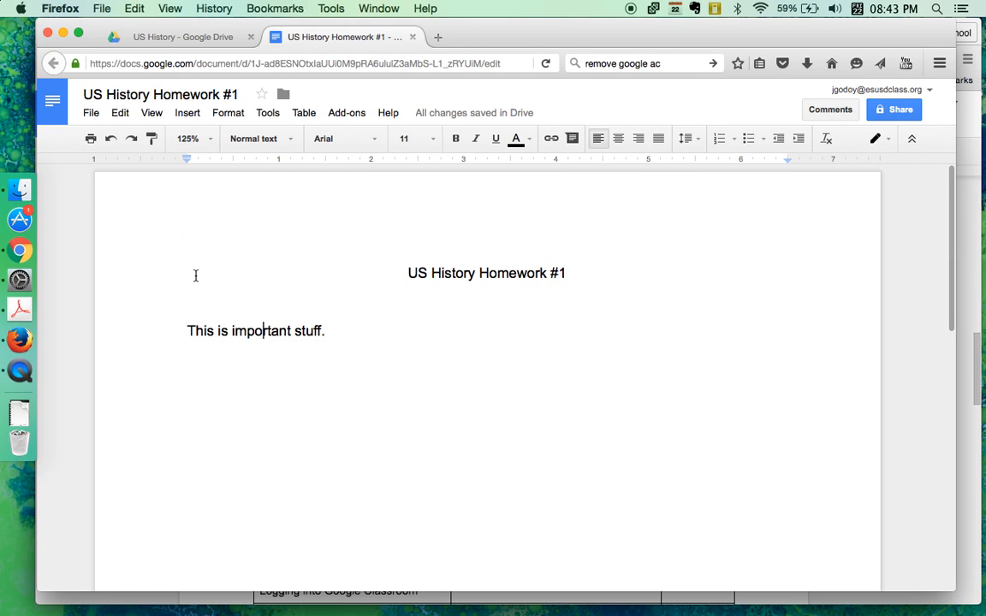
left_click(210, 140)
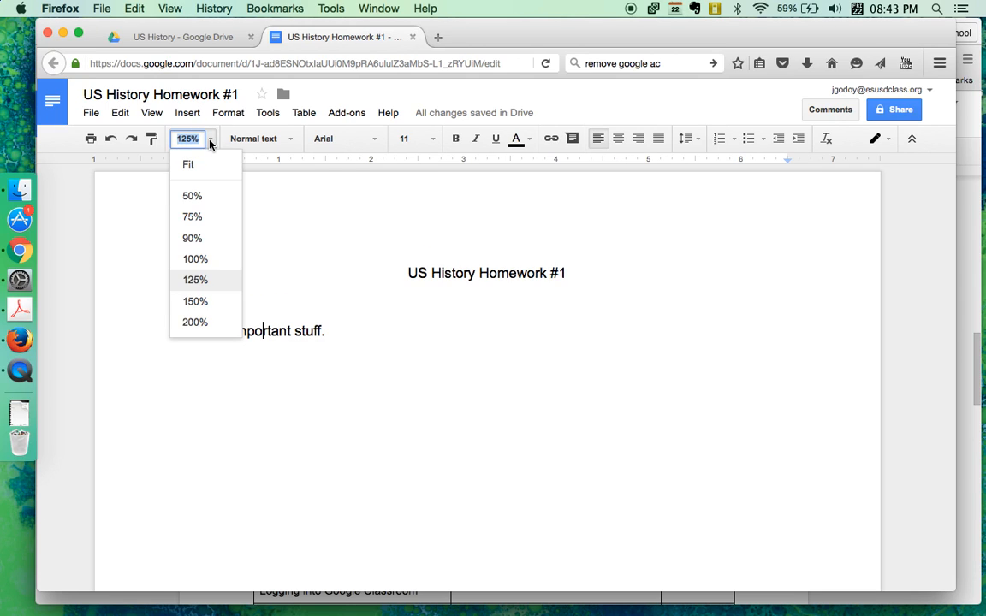
left_click(197, 321)
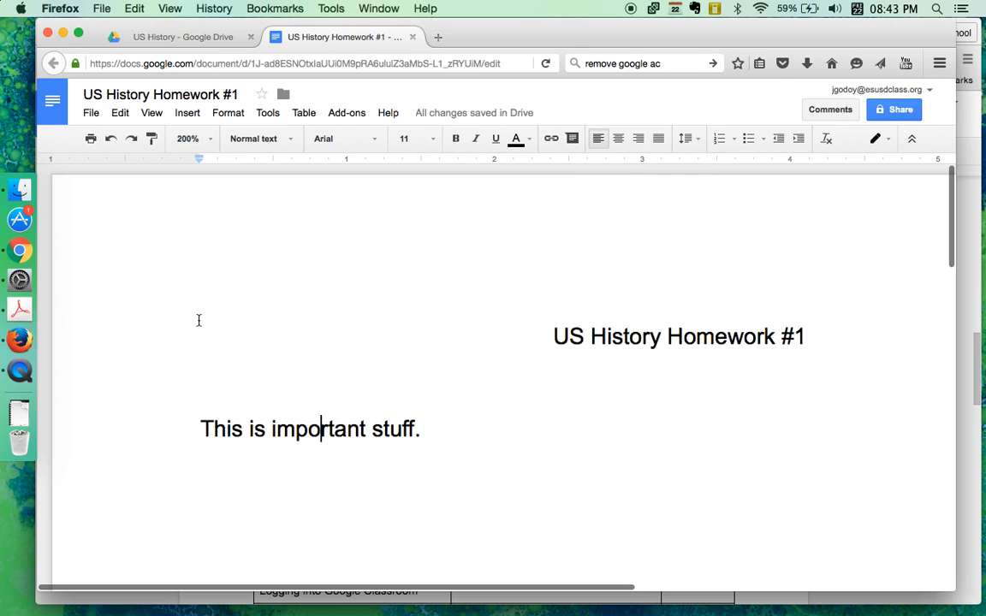
left_click(208, 141)
left_click(196, 254)
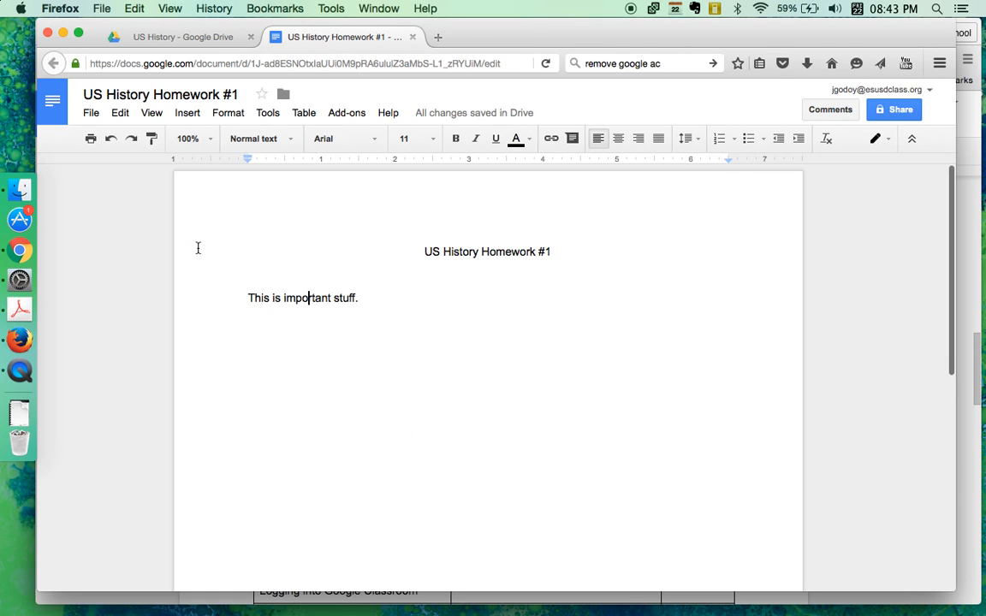
View the whole page at 50% zoom and return to 100%
left_click(207, 139)
left_click(204, 197)
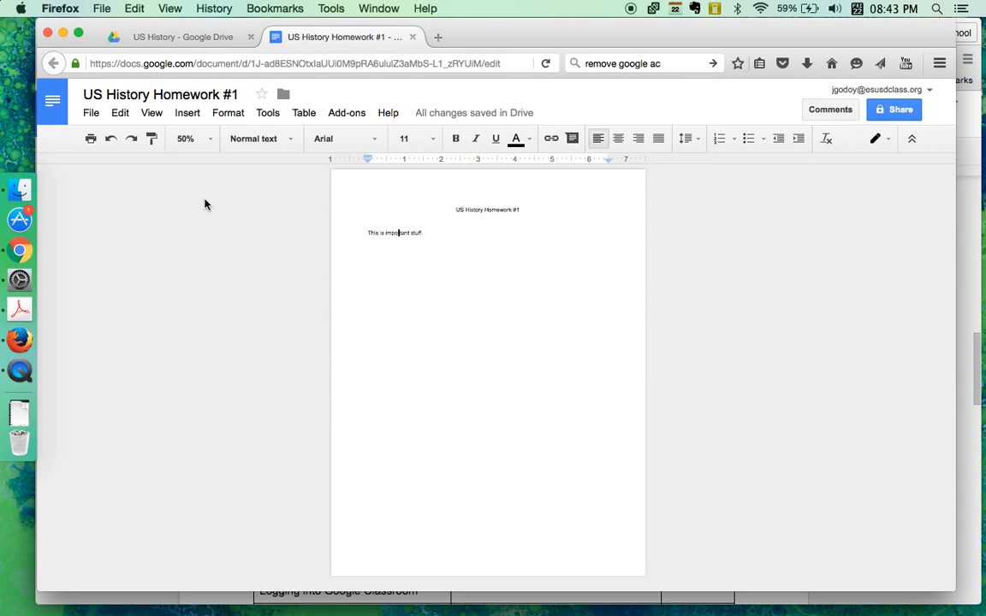
left_click(209, 139)
left_click(195, 258)
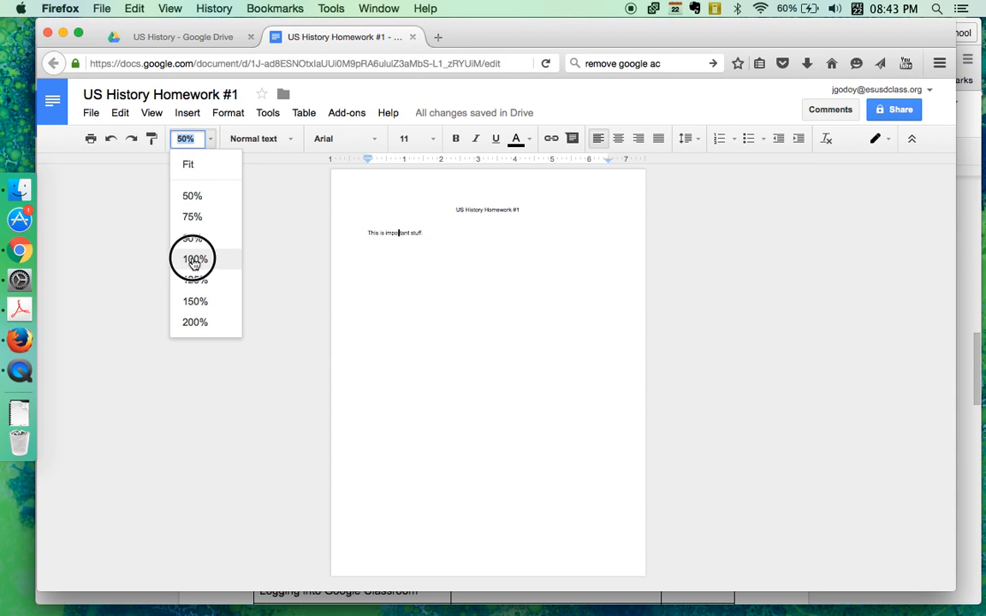
Try the Title, Subtitle, Heading 1 and Heading 2 styles on the body sentence, and return it to Normal text
left_click_drag(249, 295, 367, 294)
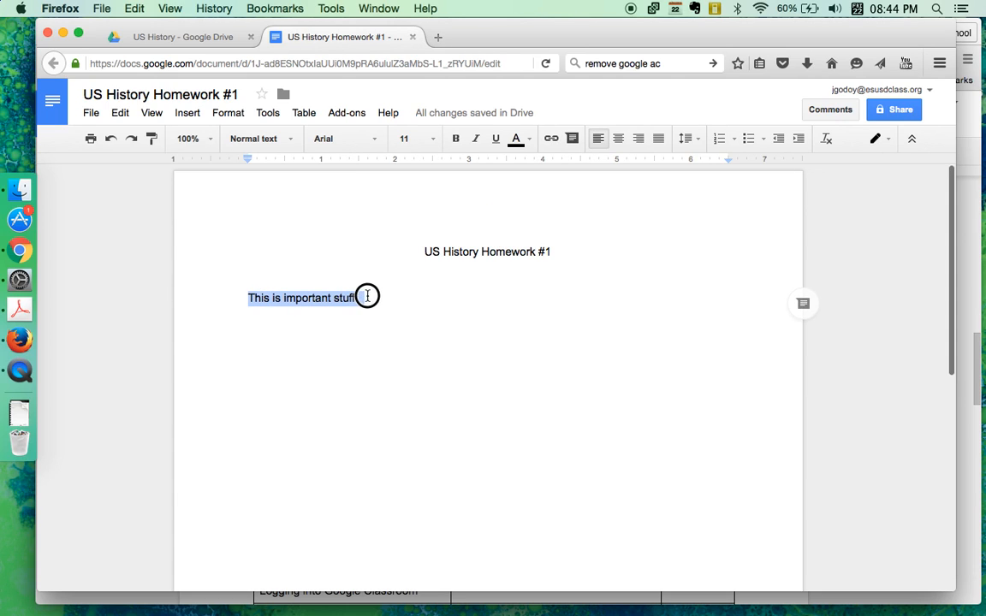
left_click(292, 140)
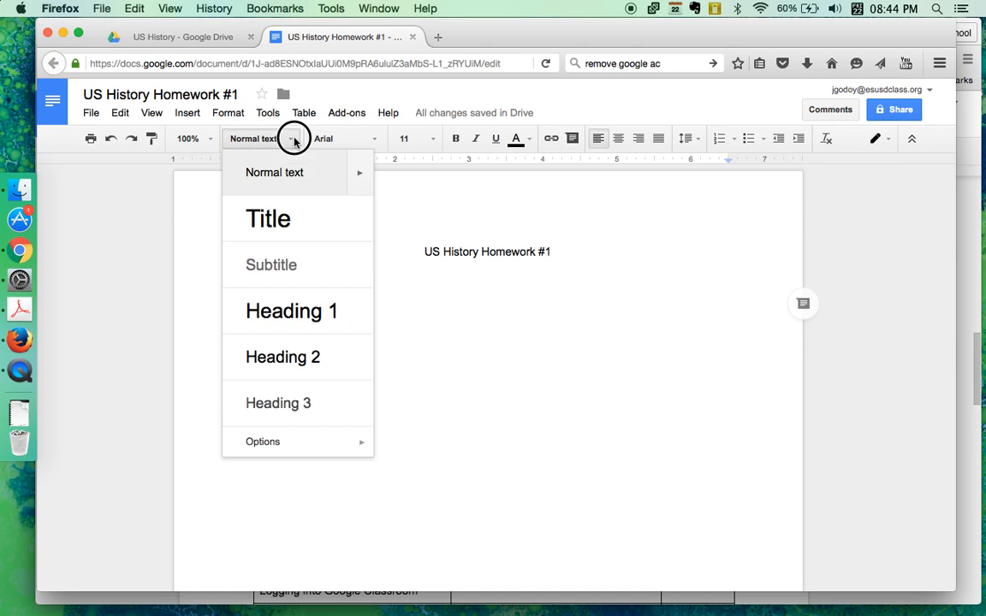
left_click(257, 214)
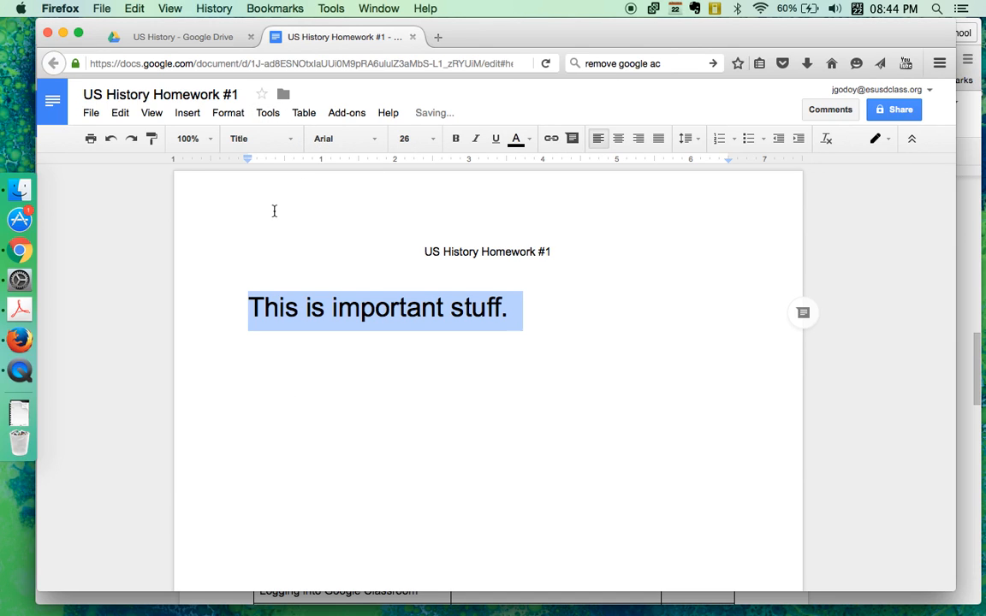
left_click(285, 140)
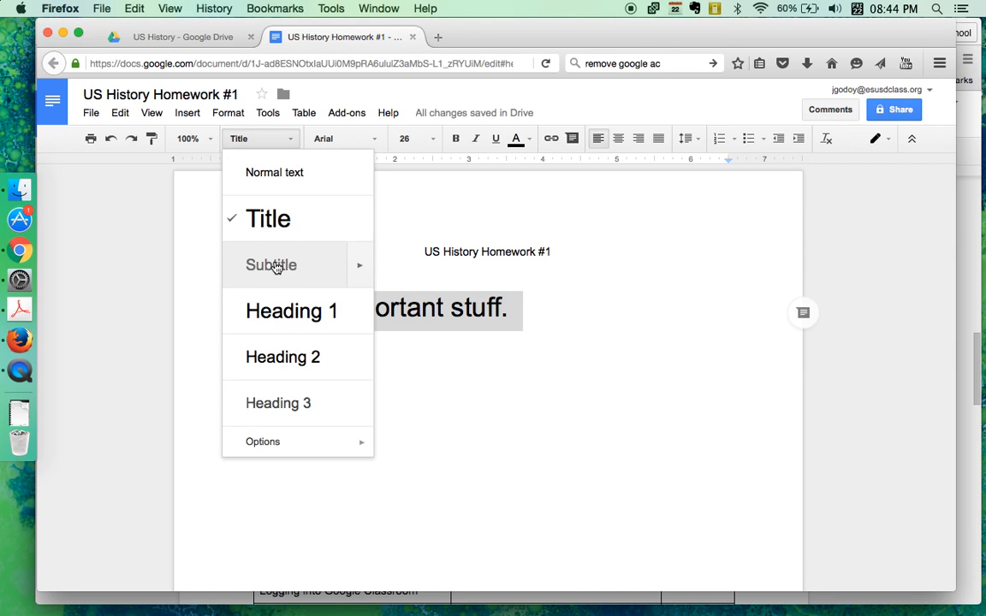
left_click(274, 265)
left_click(290, 142)
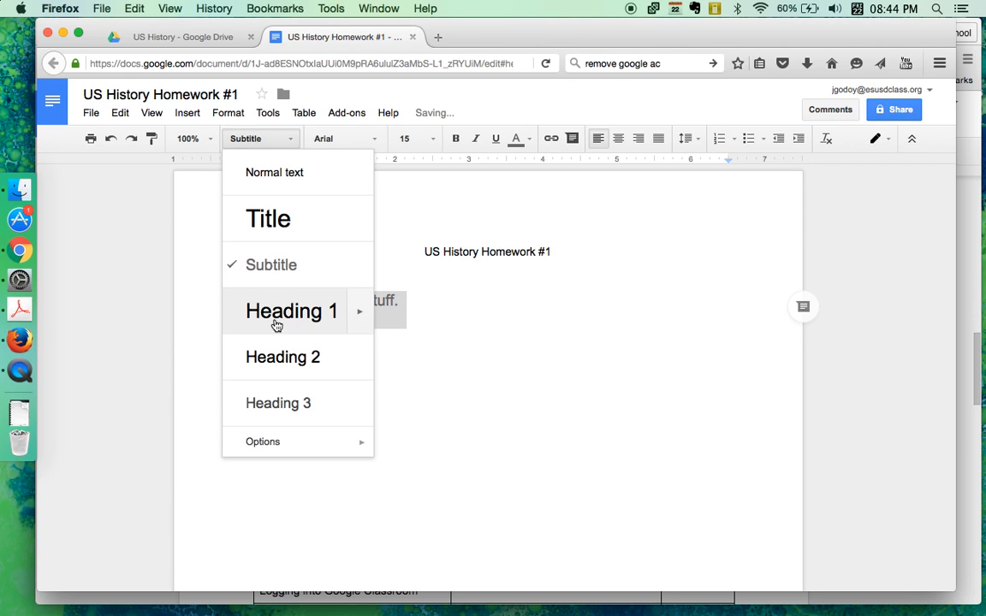
left_click(275, 317)
left_click(295, 141)
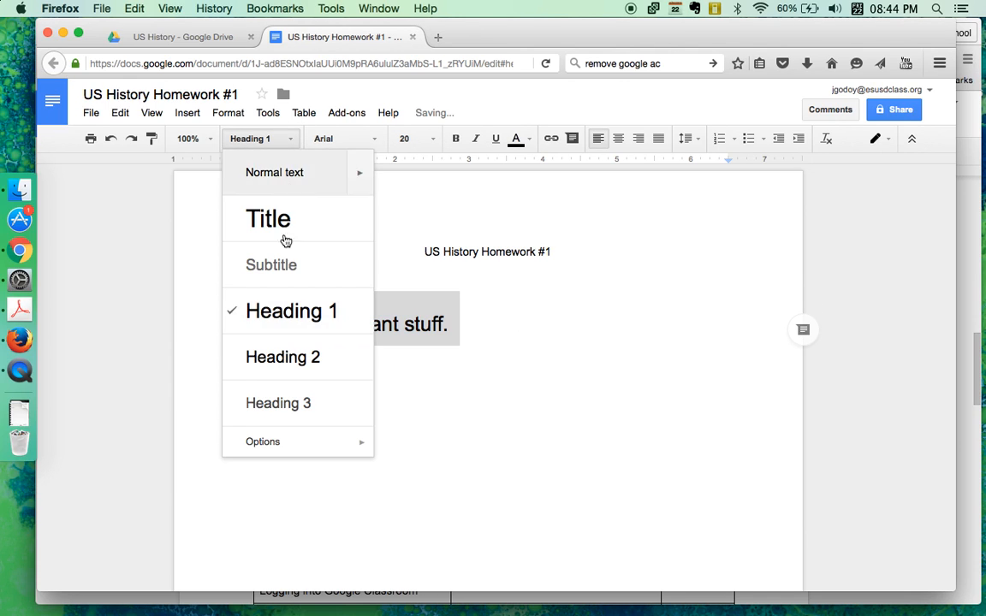
left_click(263, 351)
left_click(286, 138)
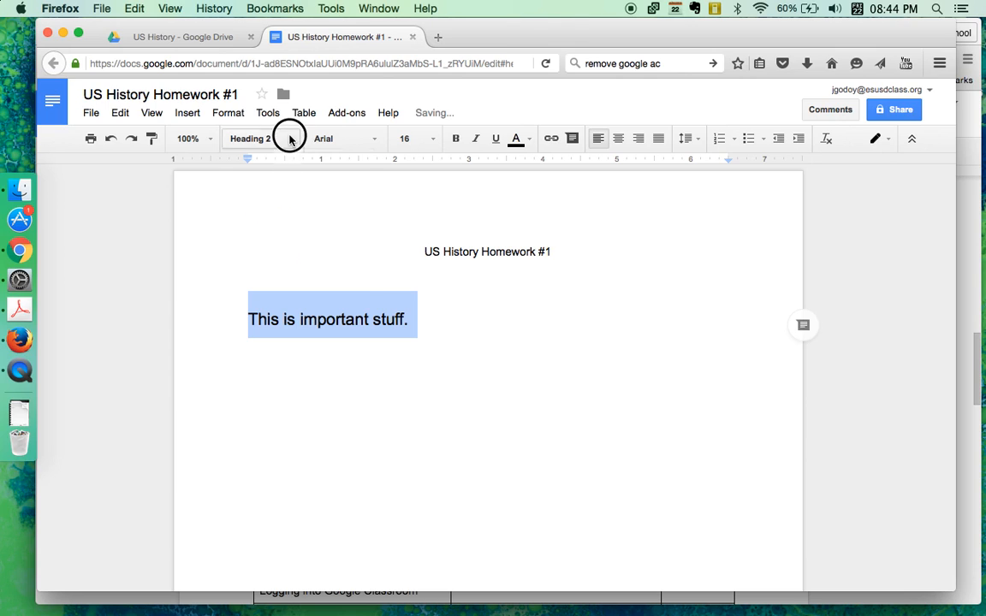
left_click(274, 180)
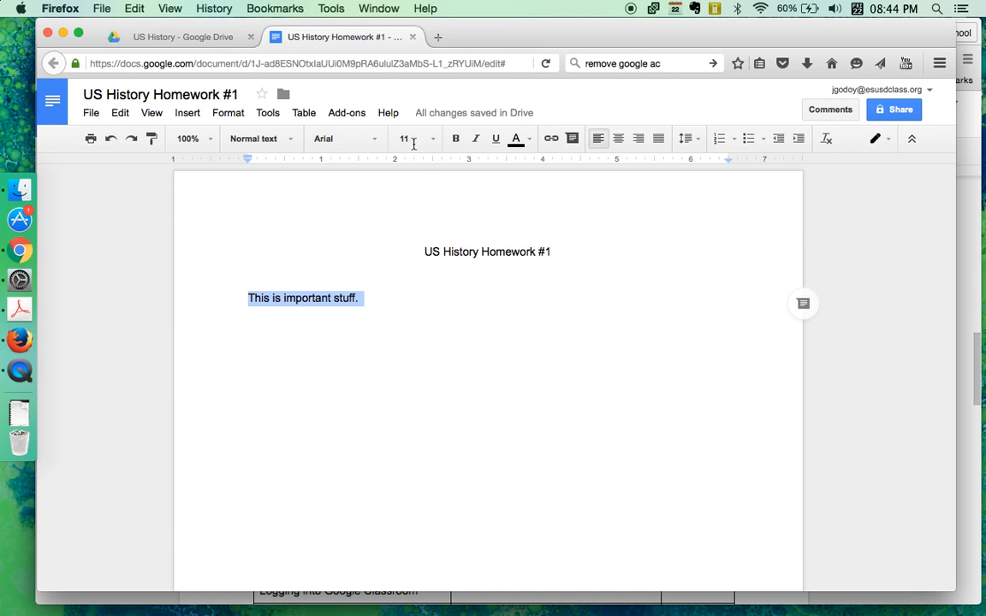
Try the Bree Serif, Impact and Permanent Marker fonts on the selected sentence, and set its size to 30
left_click(340, 138)
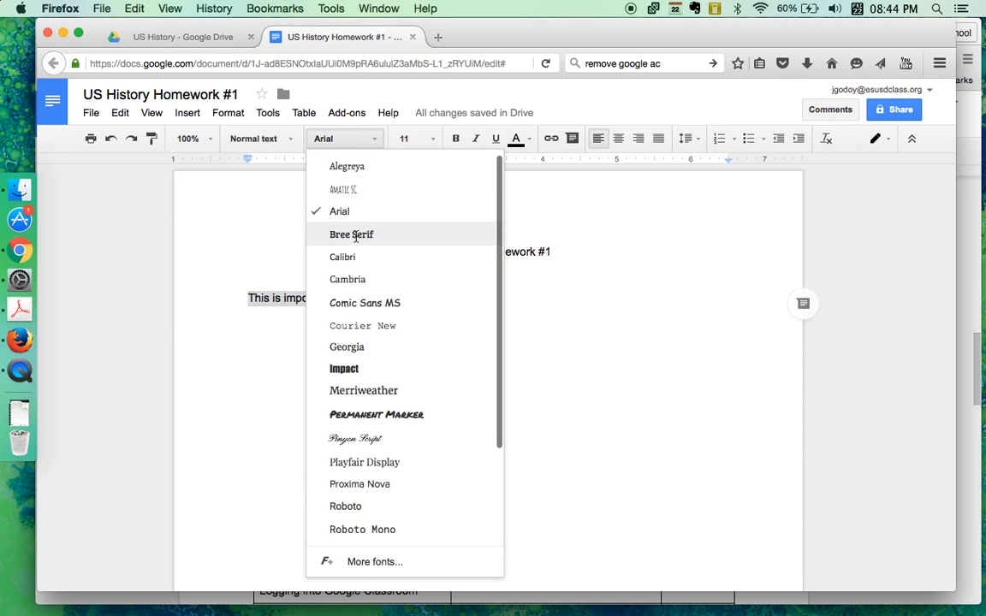
left_click(356, 234)
left_click(361, 143)
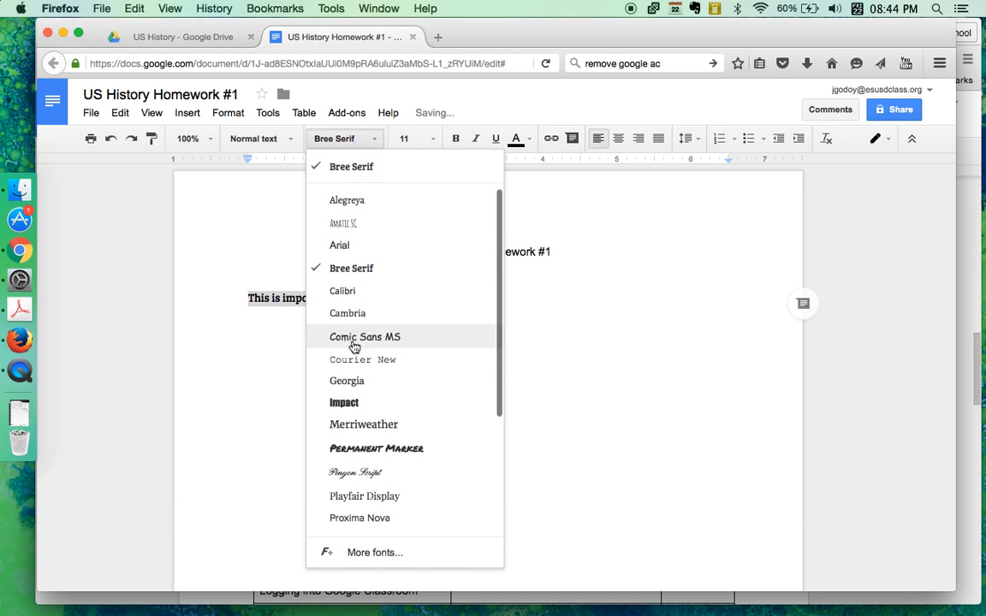
left_click(336, 404)
left_click(373, 138)
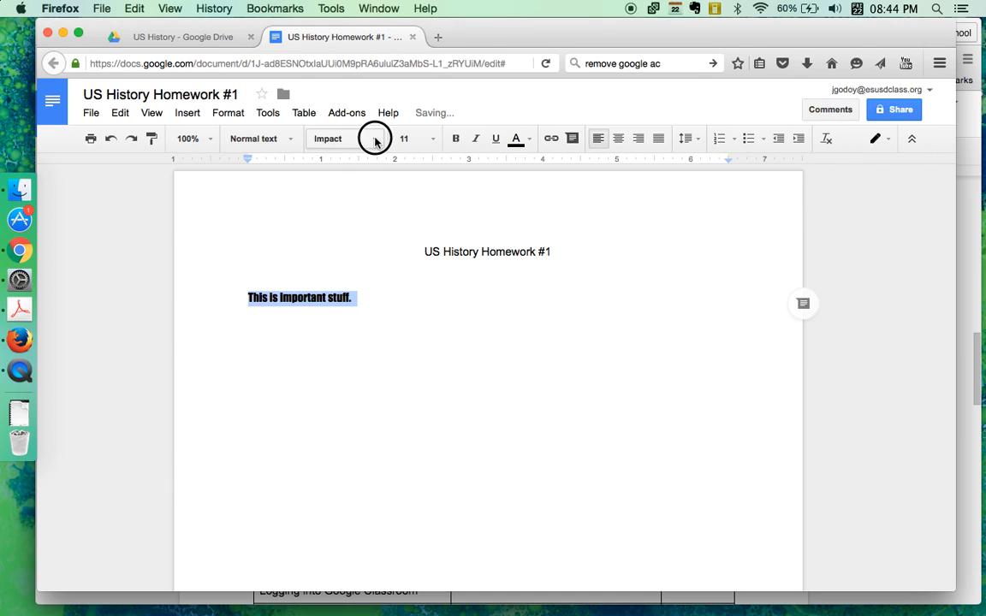
left_click(357, 476)
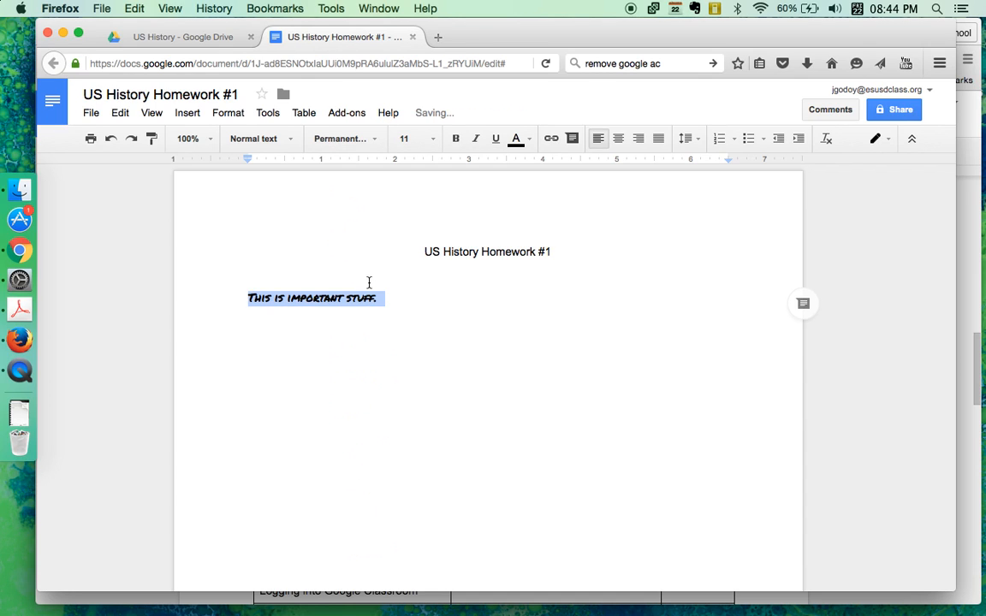
left_click(400, 139)
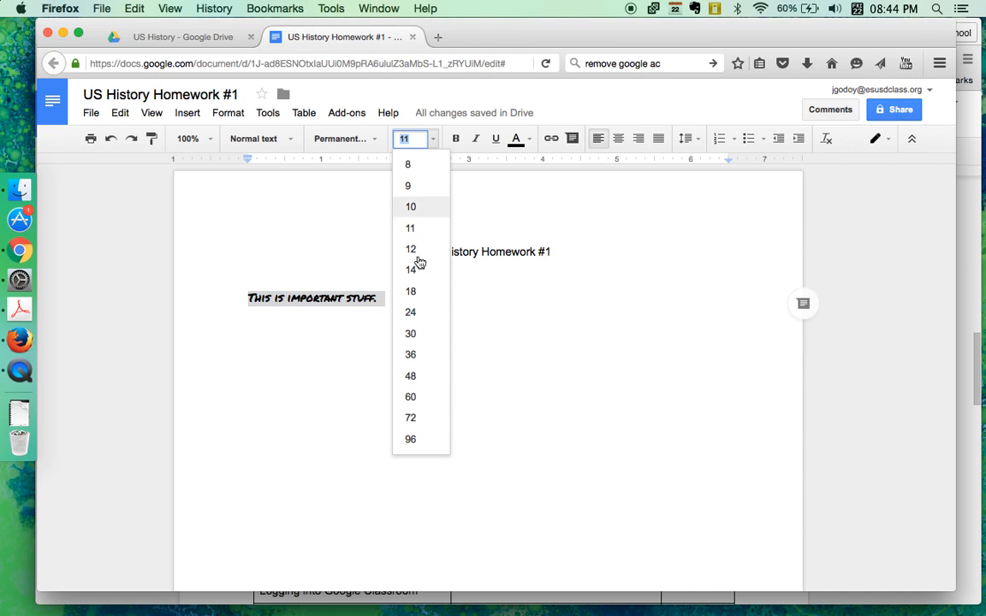
left_click(411, 333)
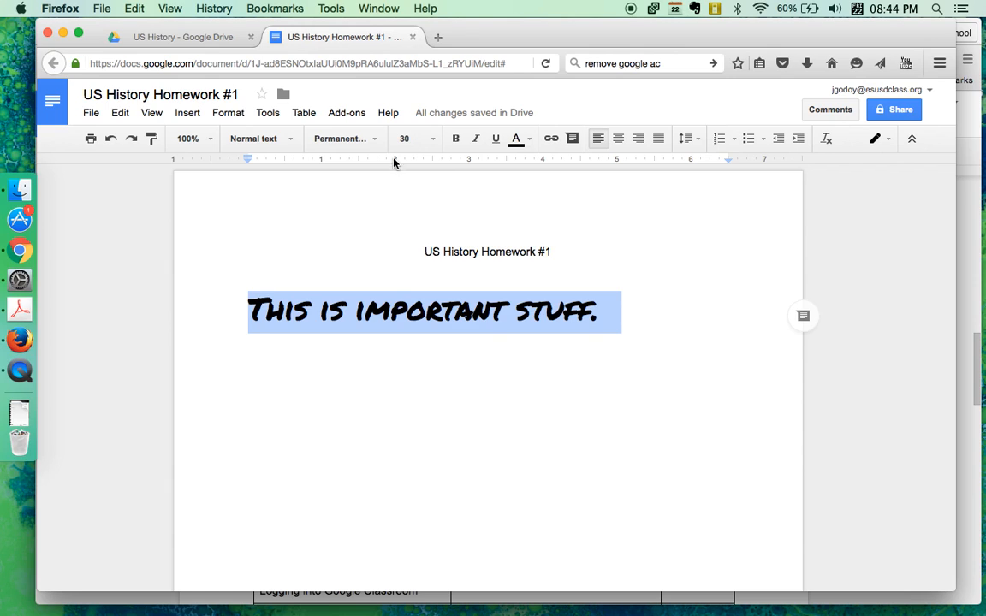
Set the selected sentence's font to Arial and its size to 12
left_click(368, 138)
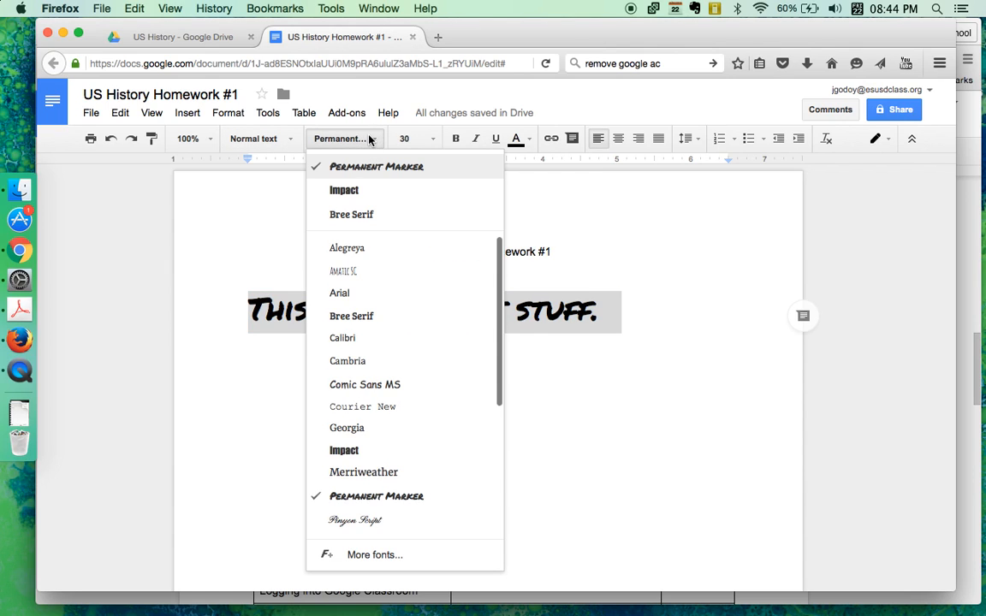
left_click(340, 293)
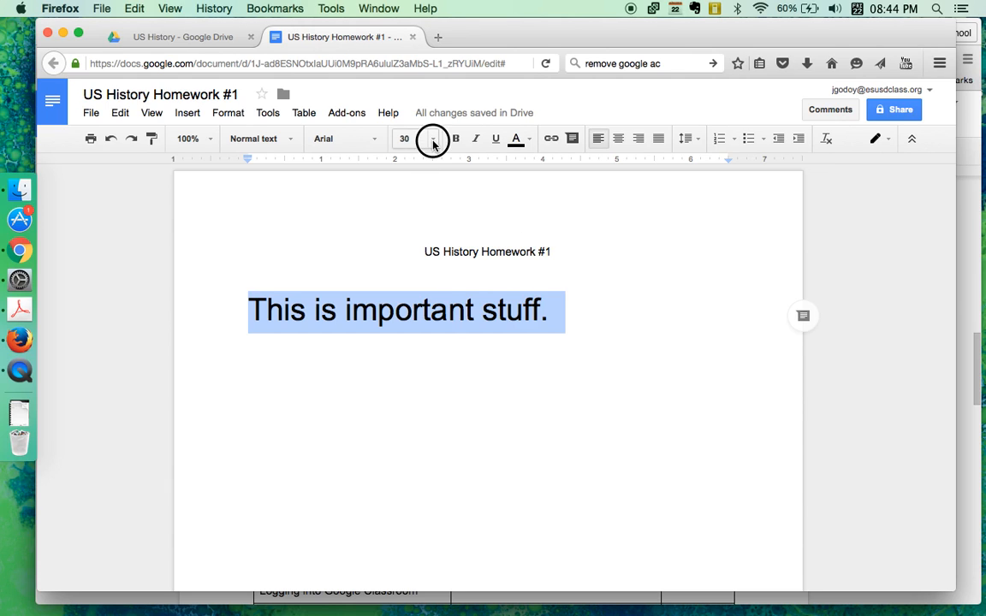
left_click(432, 139)
left_click(412, 250)
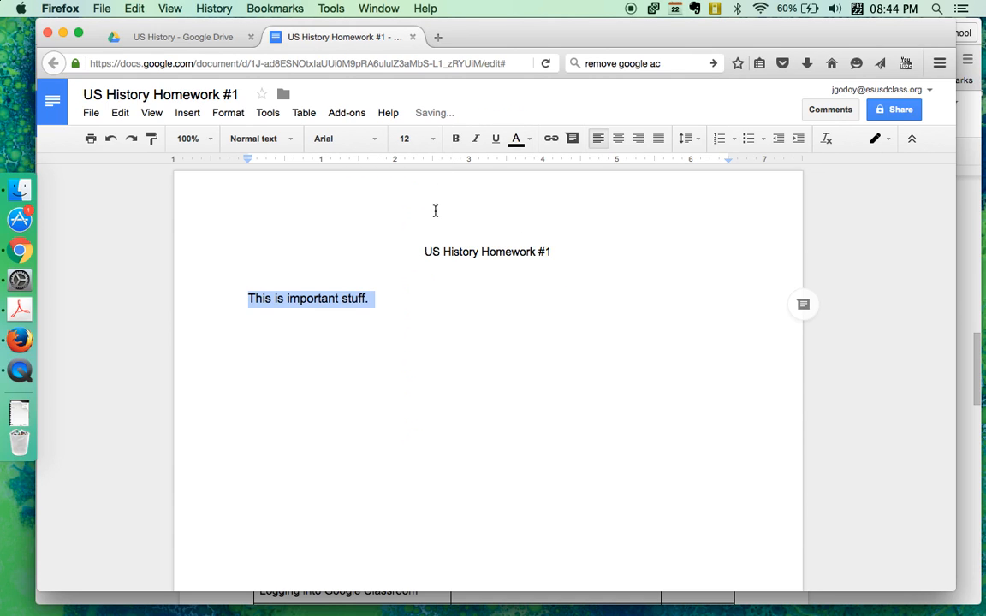
Set the selected sentence's font size to 11, and turn bold on and off again
left_click(432, 140)
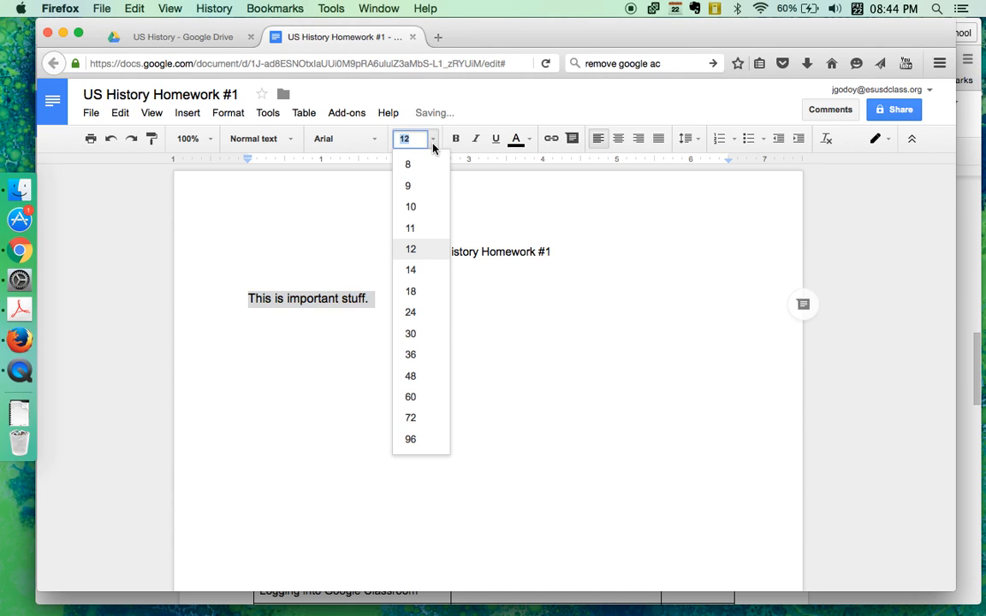
left_click(424, 228)
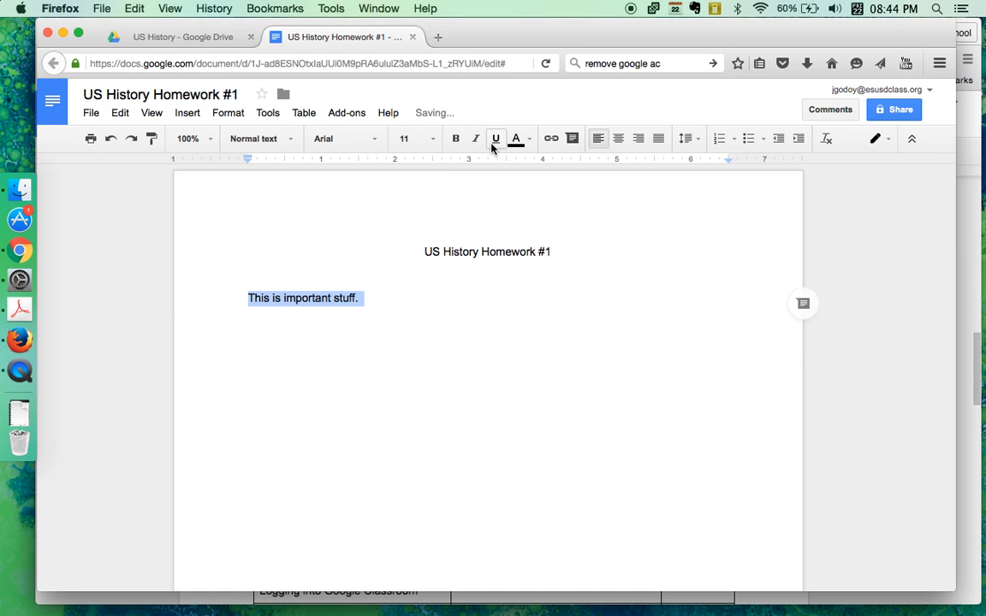
left_click(456, 139)
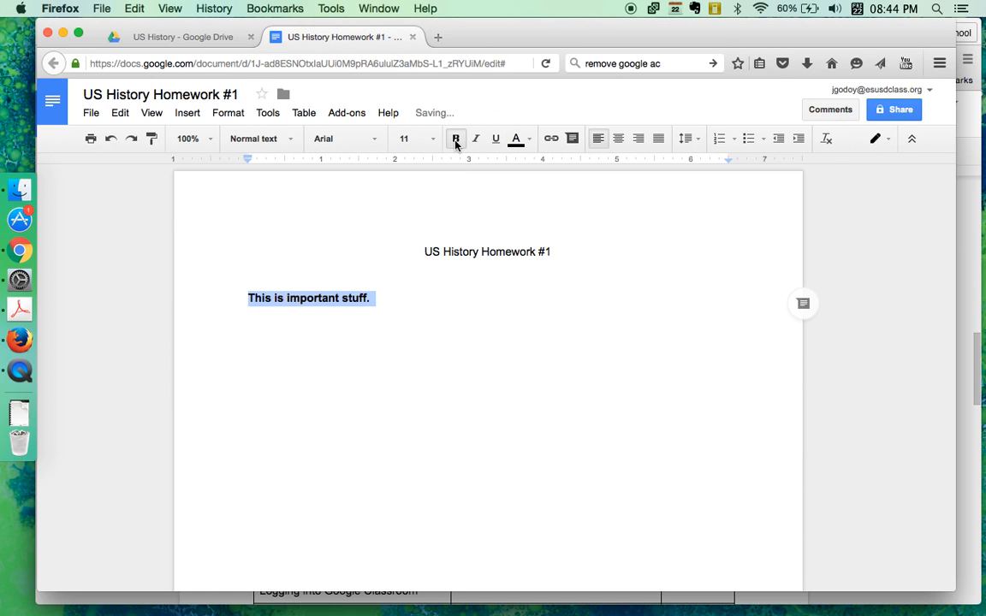
left_click(455, 142)
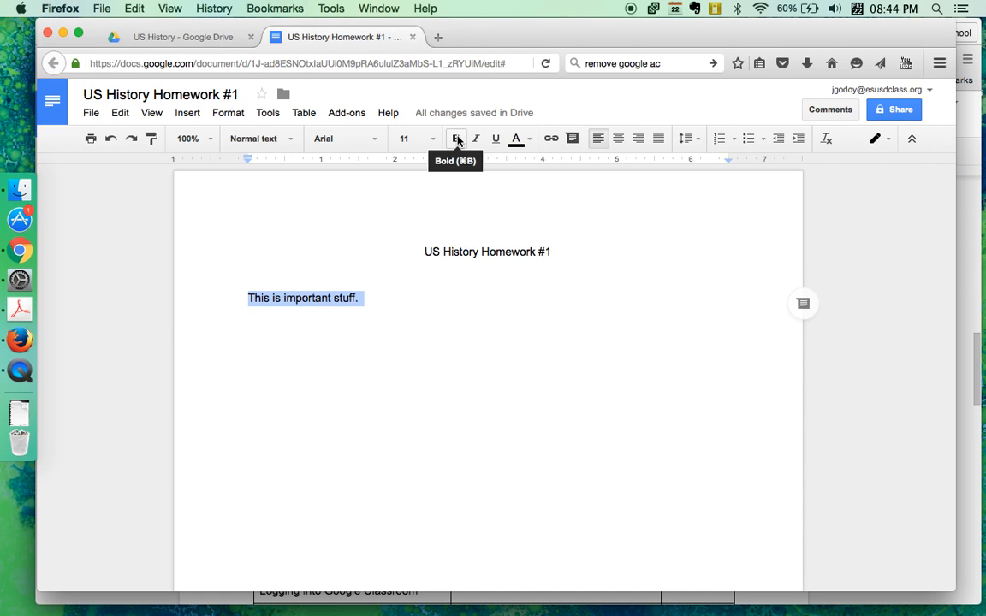
Toggle bold repeatedly on the selected sentence, ending with it turned off
key("super+b")
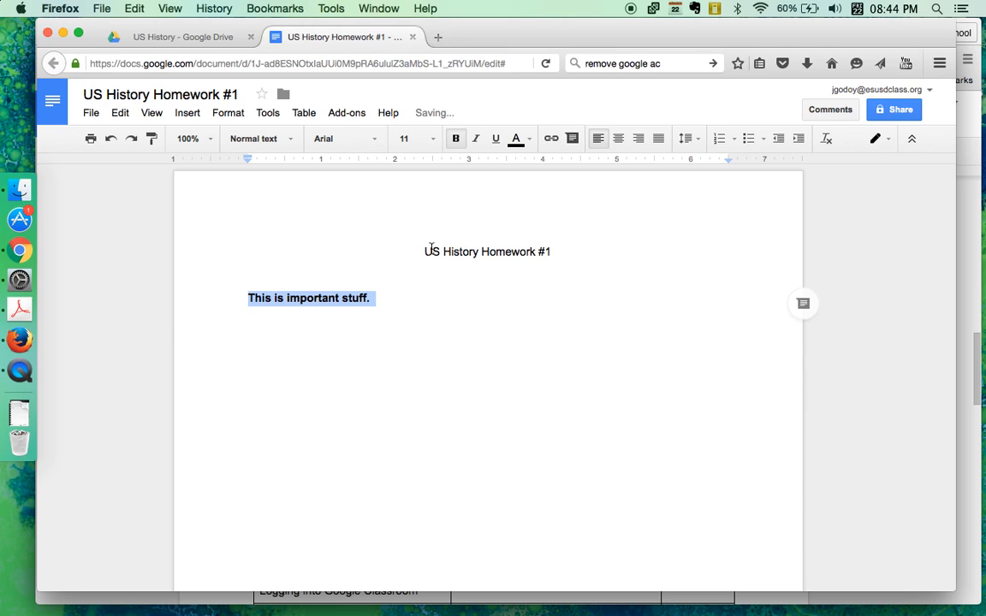
key("super+b")
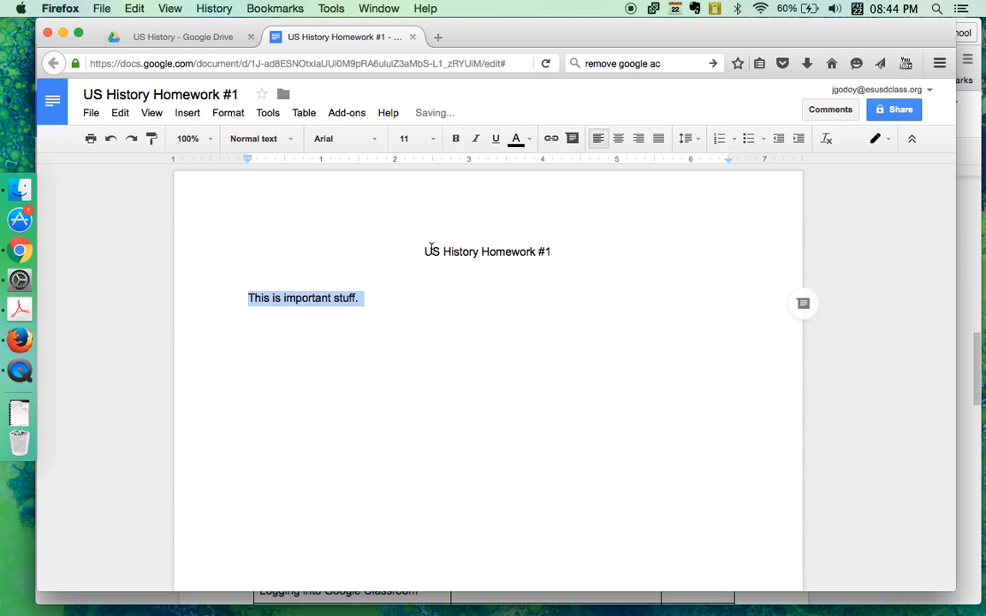
key("super+b")
key("super+b")
key("super+b")
key("super+b")
key("super+b")
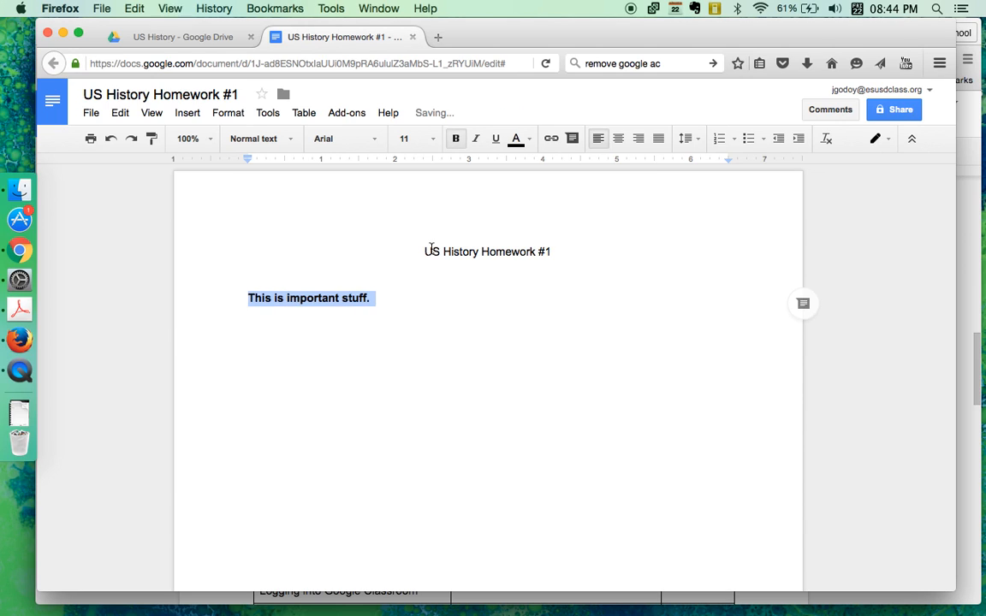
key("super+b")
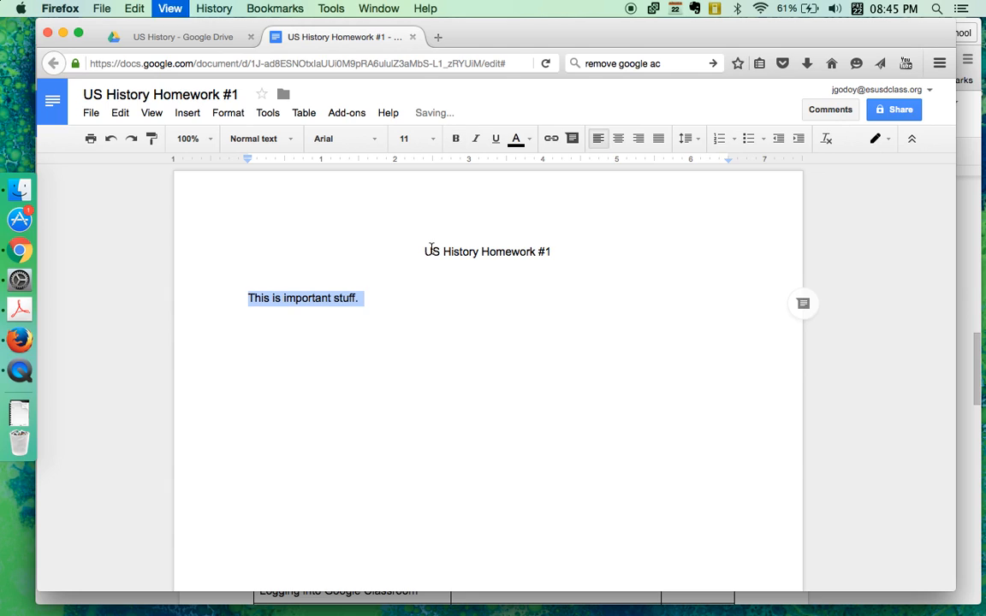
Try italic and underline on the selected sentence, turning each off again
left_click(476, 142)
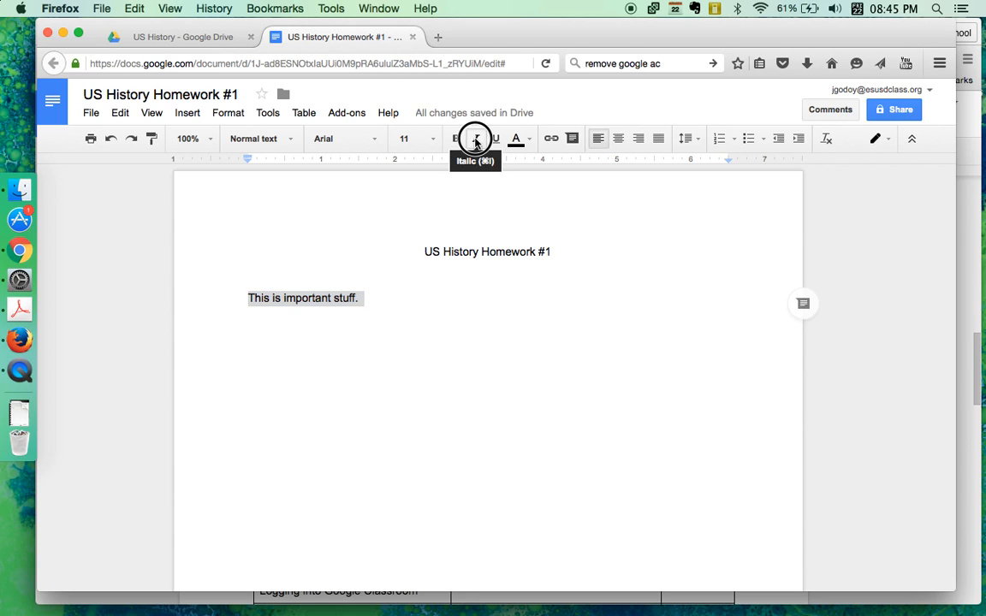
left_click(476, 141)
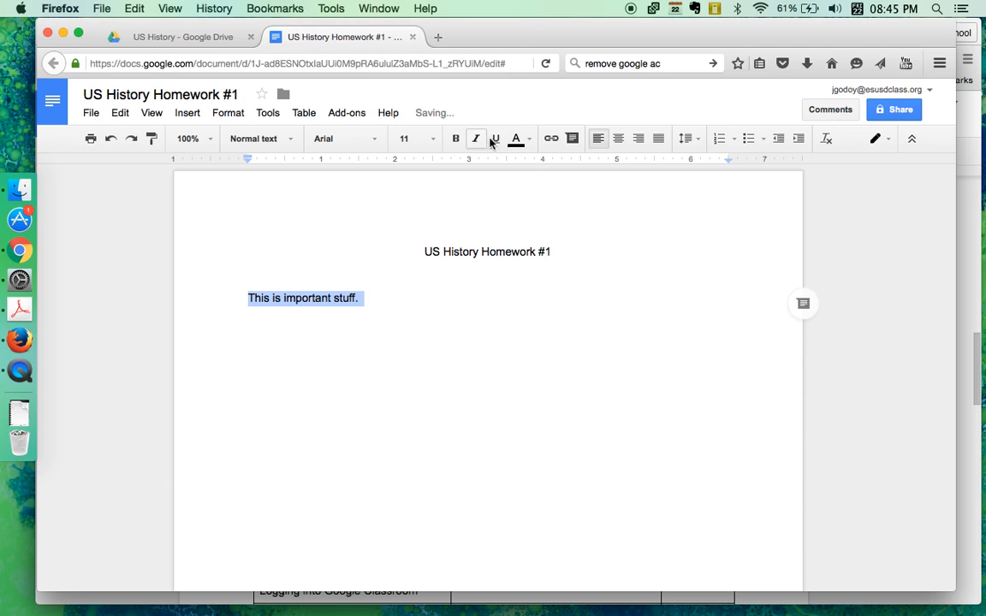
left_click(497, 139)
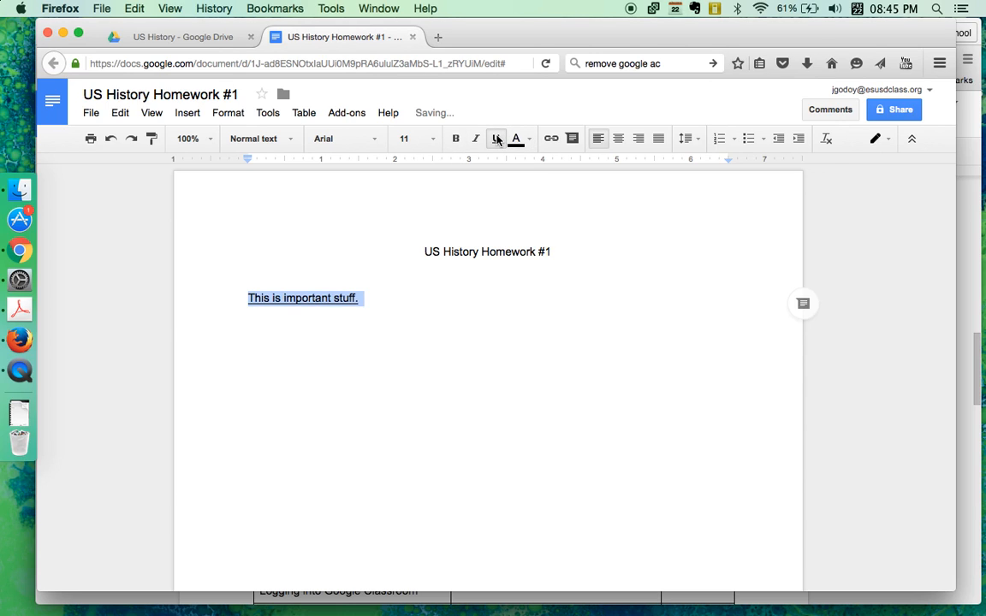
left_click(497, 140)
Try red and a dark red as the selected sentence's text colour, and return it to black
left_click(528, 139)
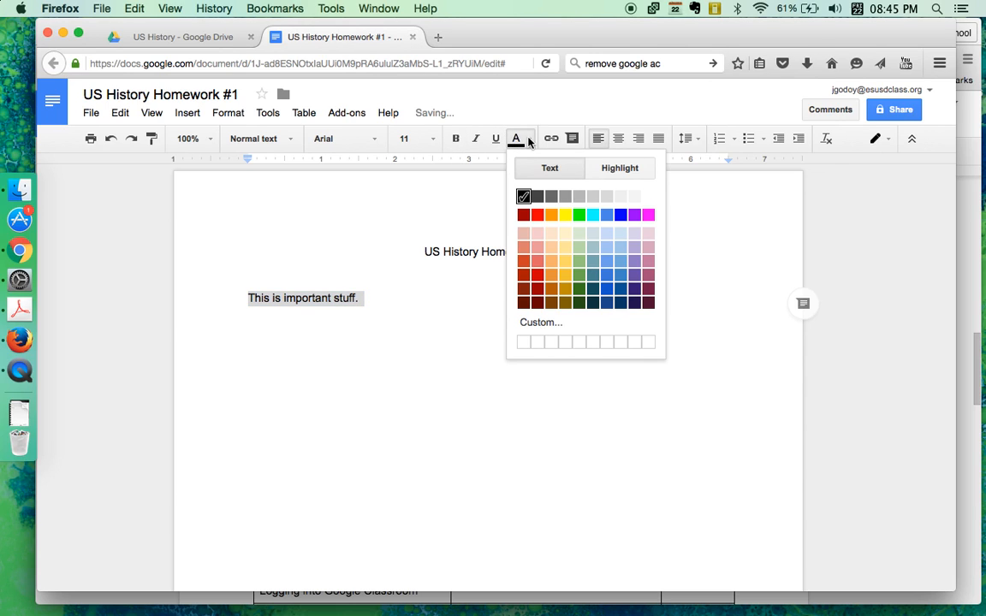
left_click(534, 213)
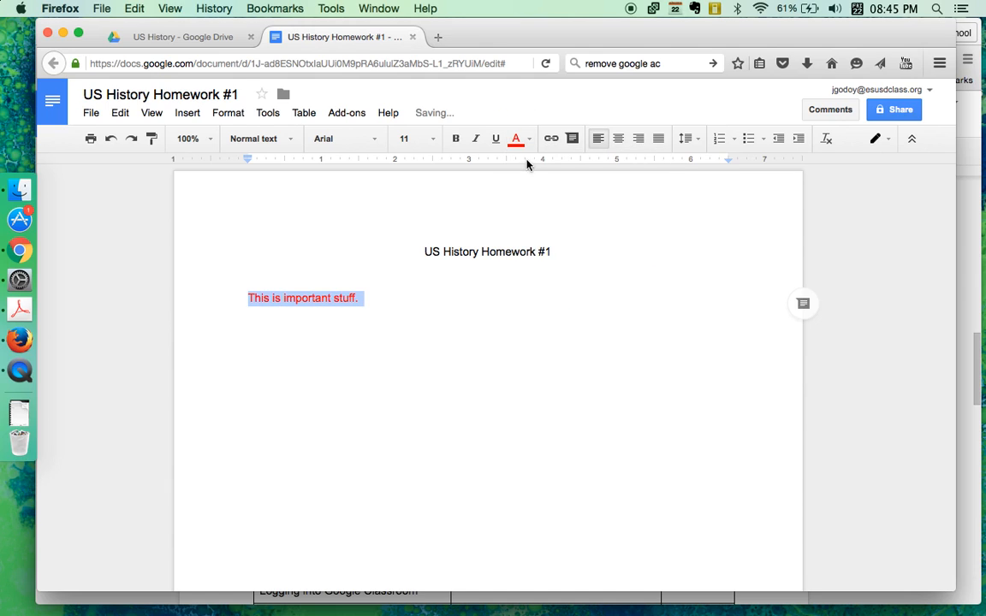
left_click(528, 138)
left_click(523, 288)
left_click(529, 139)
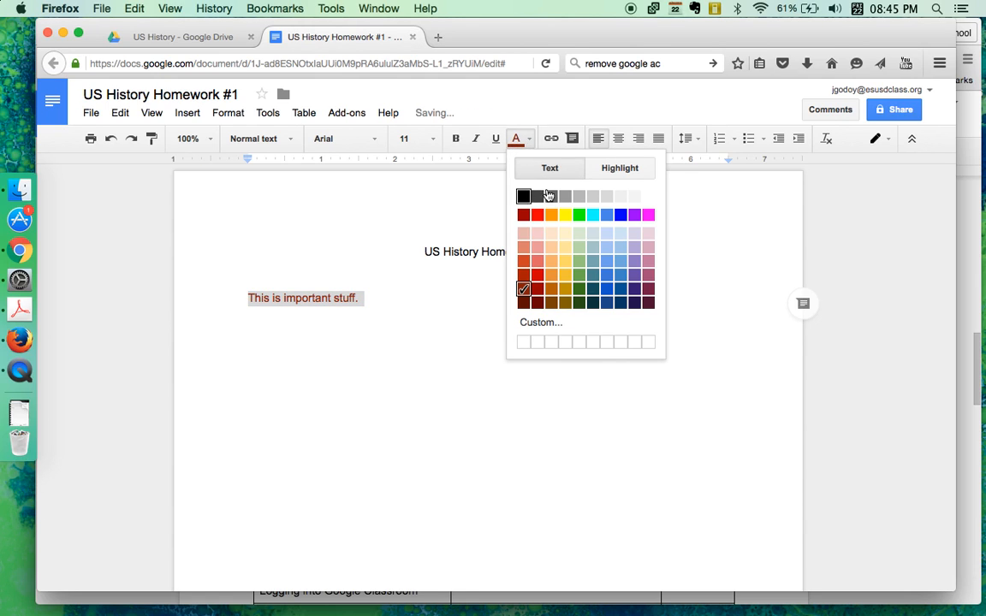
left_click(523, 196)
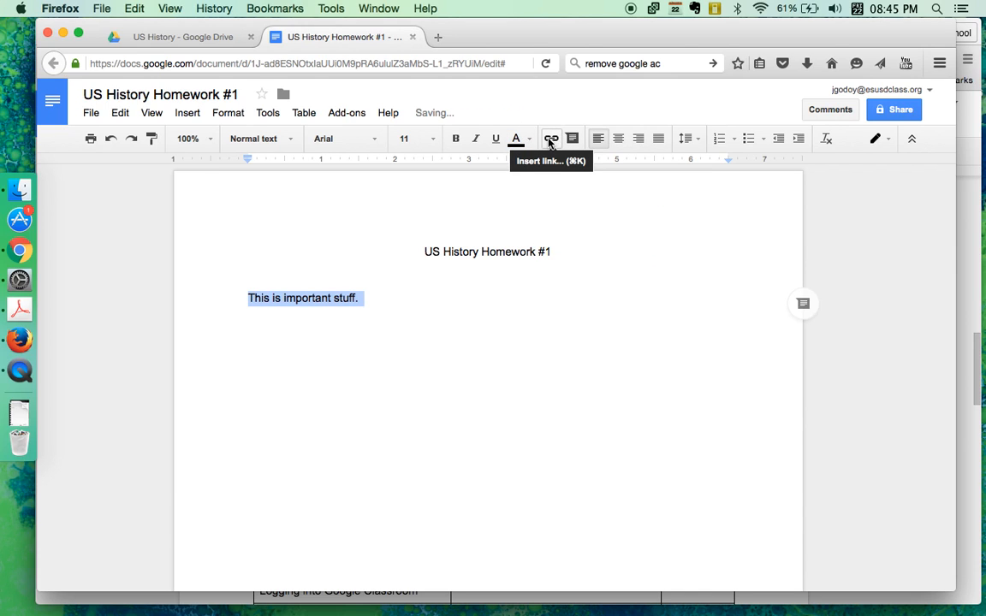
left_click(550, 139)
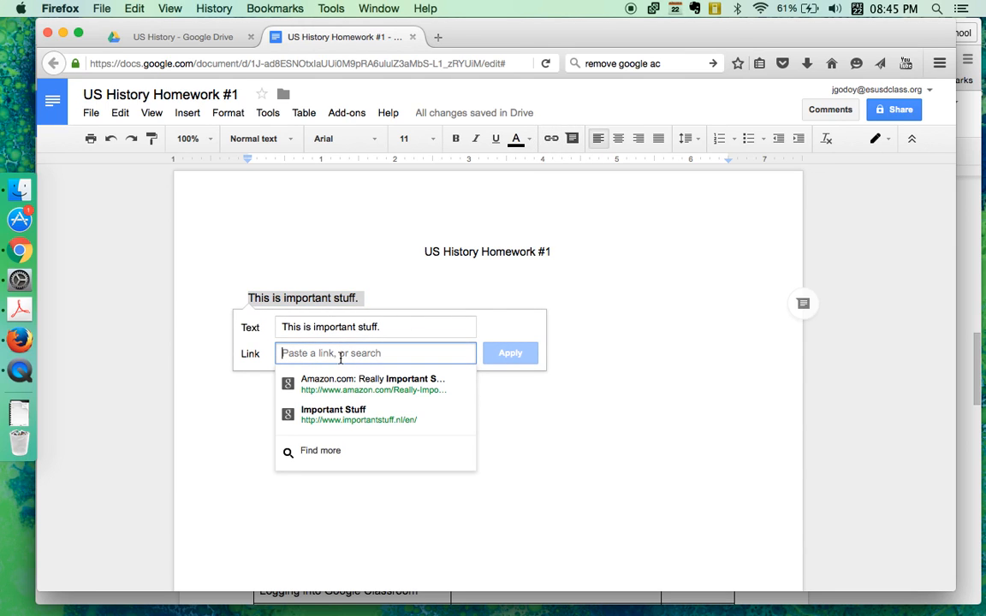
type("ya")
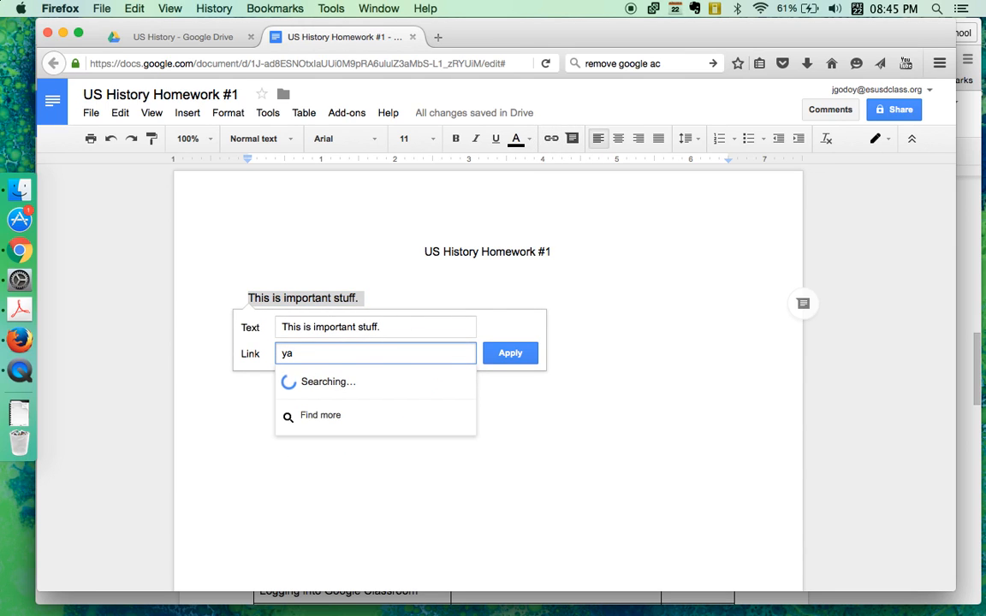
type("hoo.com")
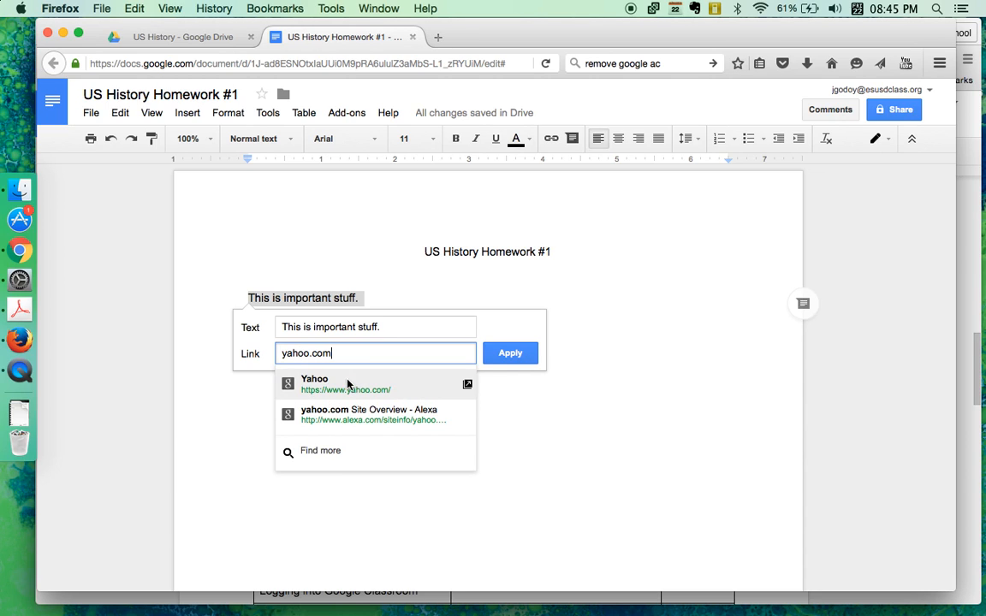
left_click(345, 379)
left_click(505, 352)
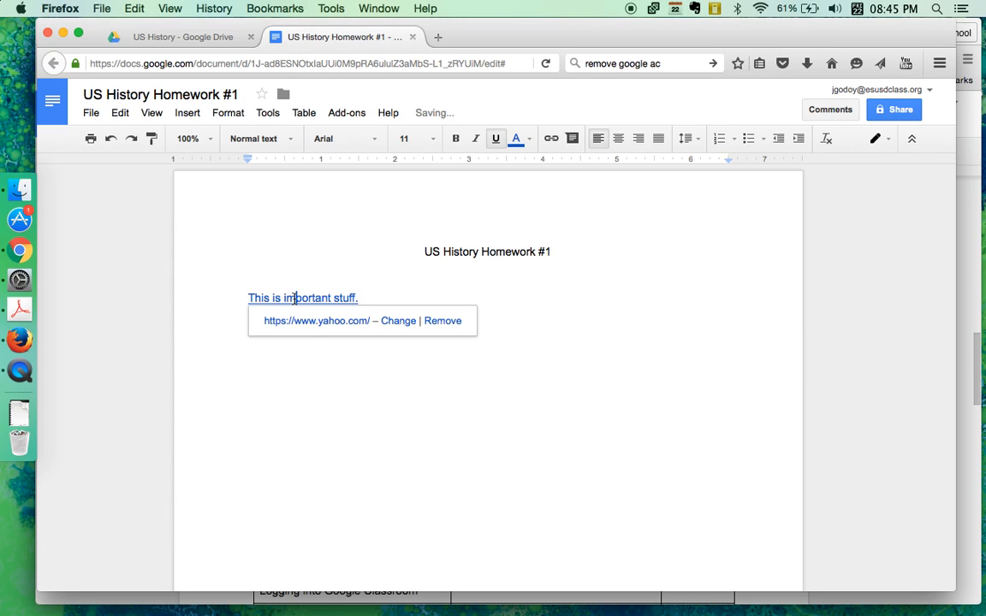
Open the sentence's Yahoo link to test it, close that page, and remove the link from the sentence
left_click(310, 328)
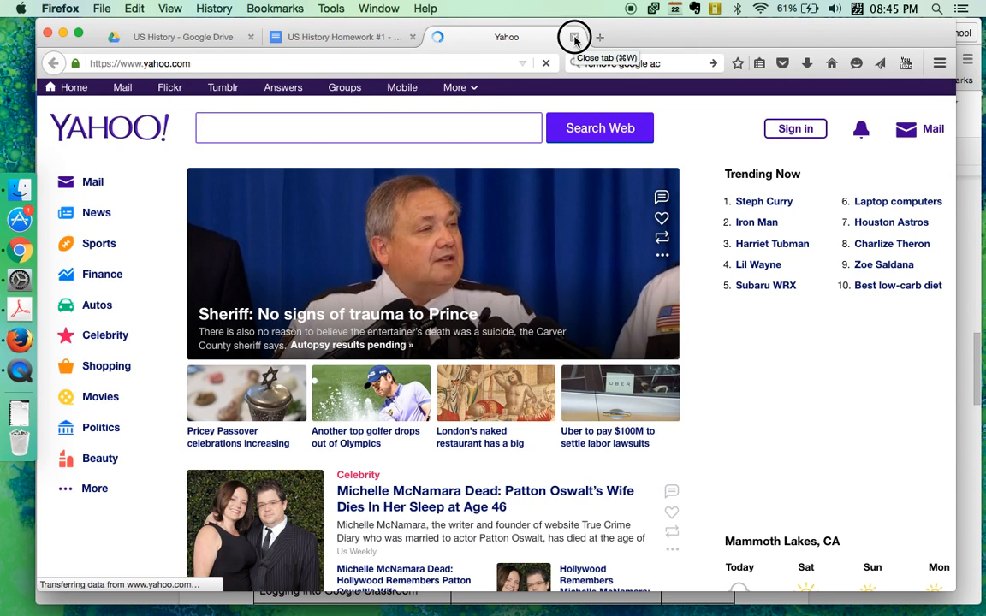
left_click(575, 37)
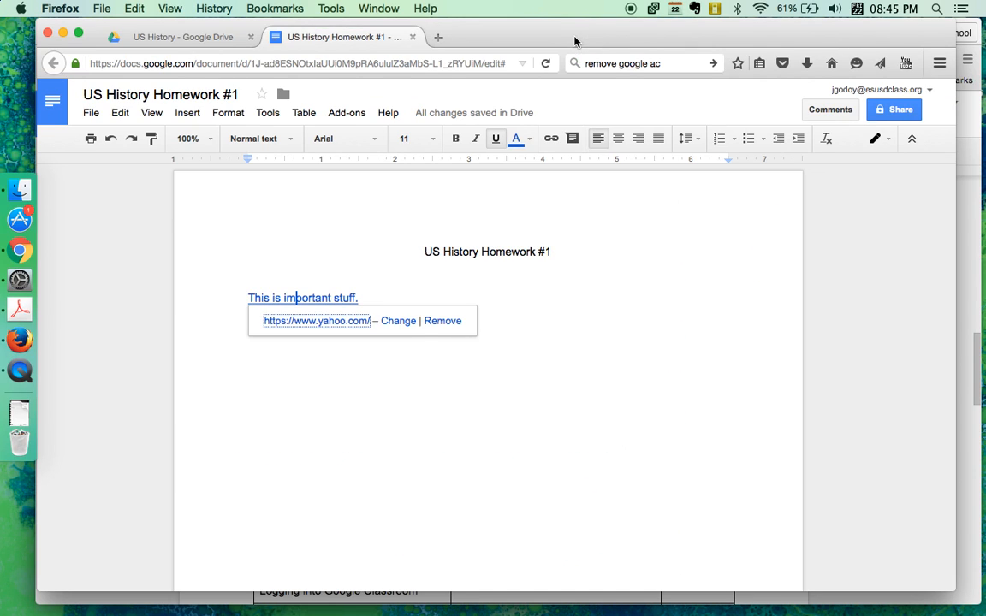
left_click(442, 330)
Try centre, right and justified alignment on the body sentence, and return it to left alignment
triple_click(305, 299)
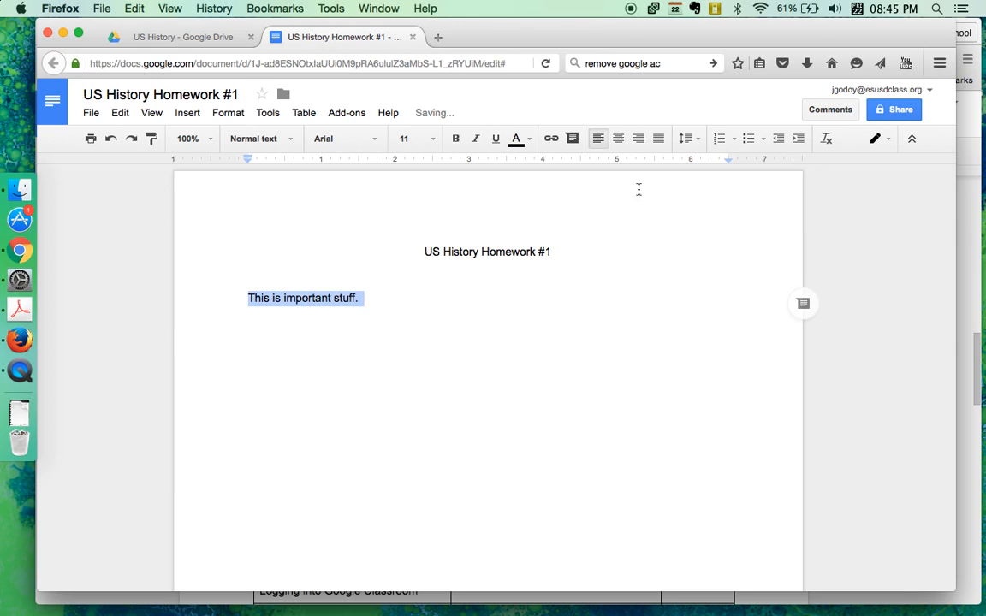
left_click(618, 140)
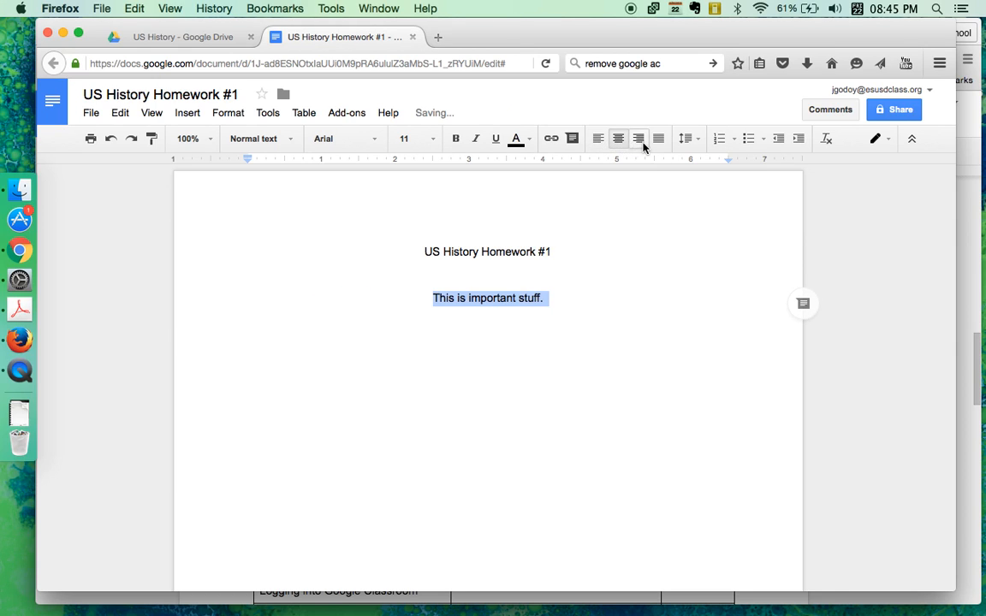
left_click(639, 141)
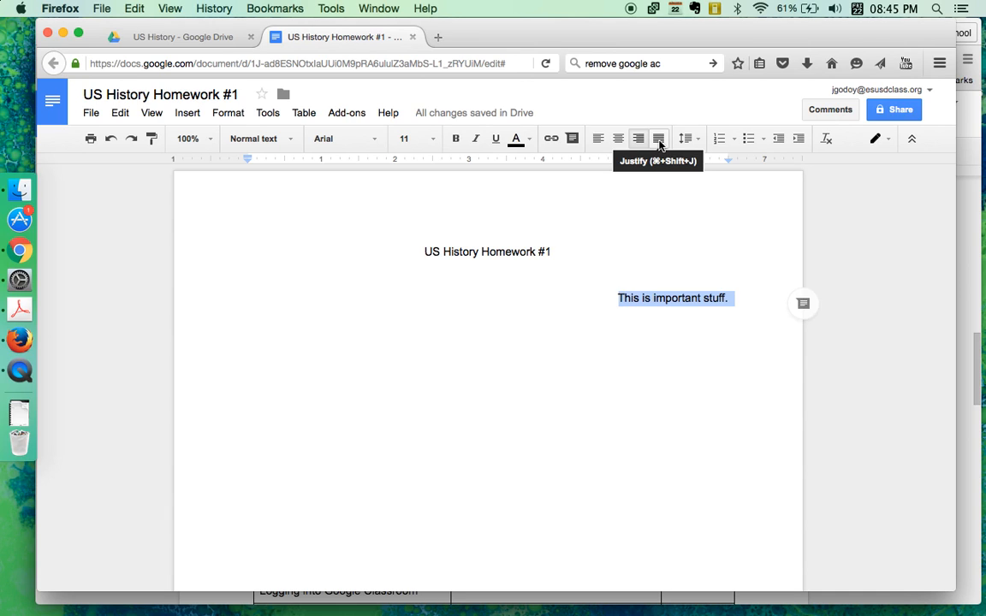
left_click(659, 142)
left_click(598, 142)
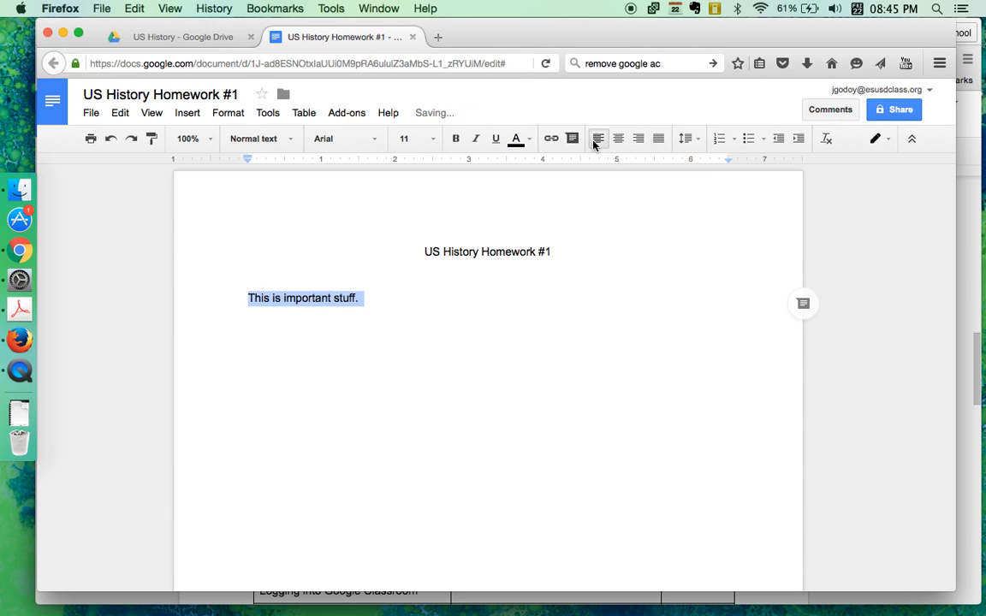
Add the filler text "Blah blah blahblah blah blah" after the body sentence
left_click(694, 139)
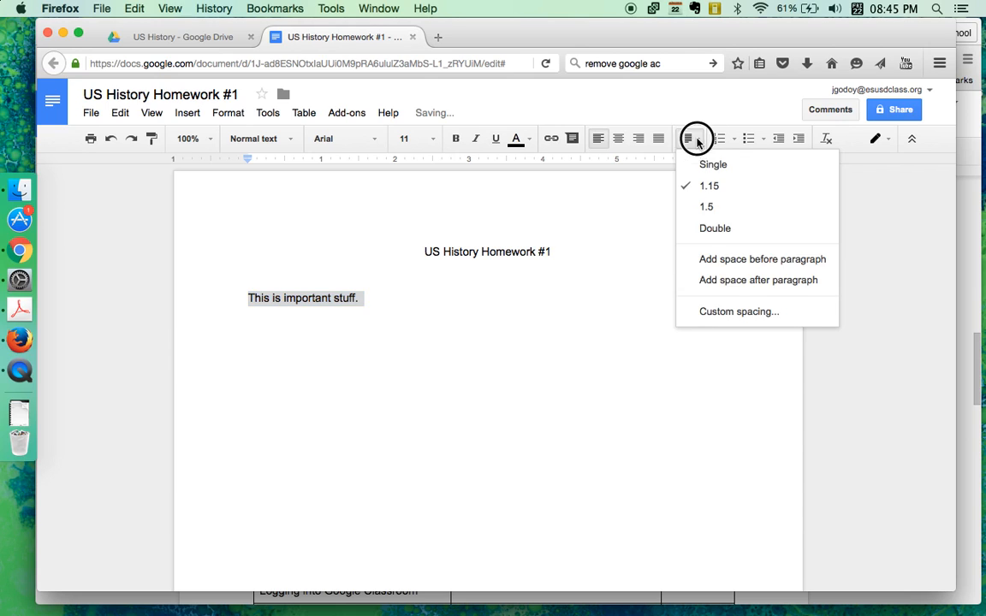
left_click(379, 299)
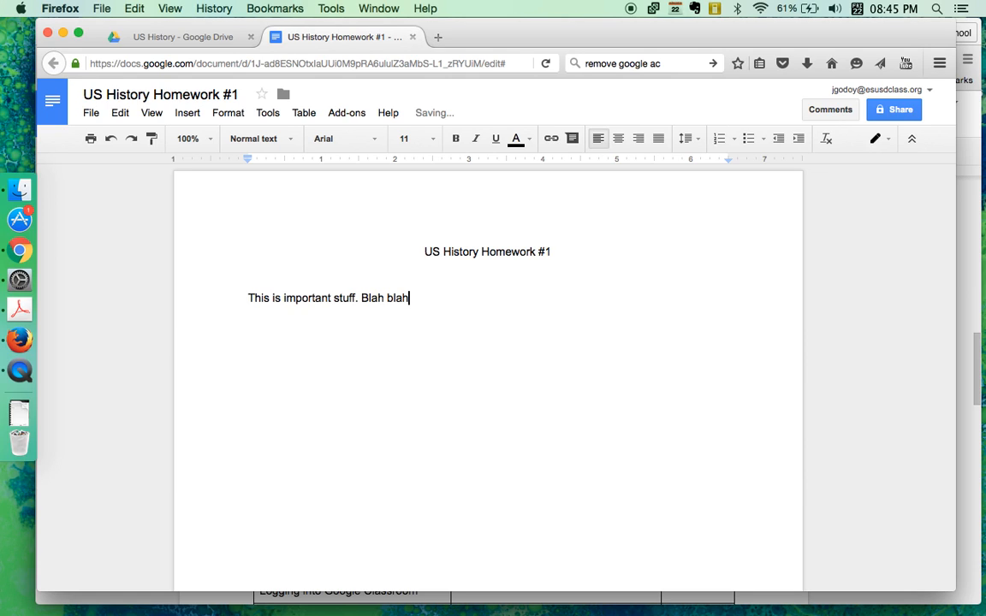
double_click(398, 300)
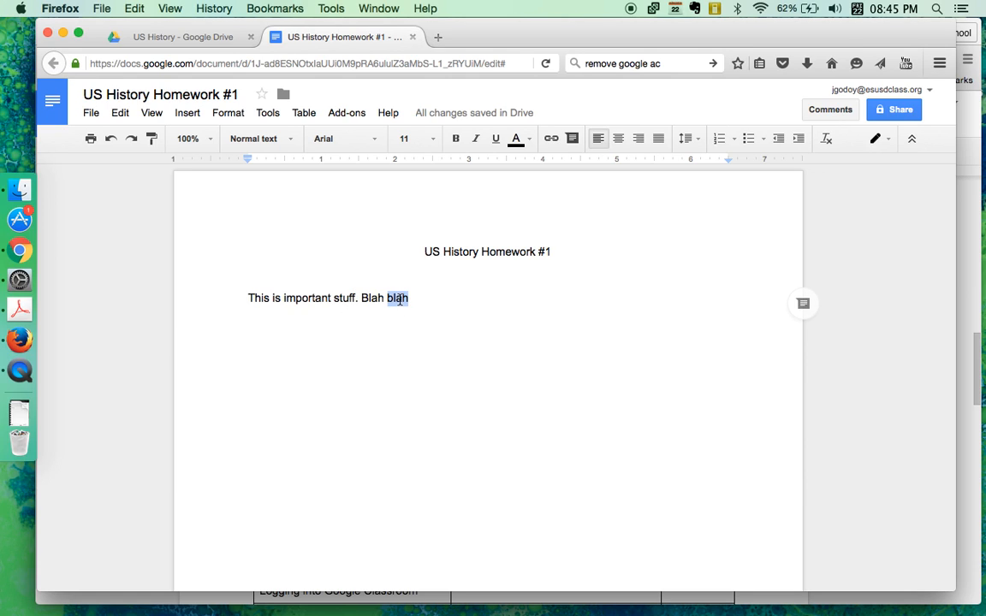
left_click(452, 295)
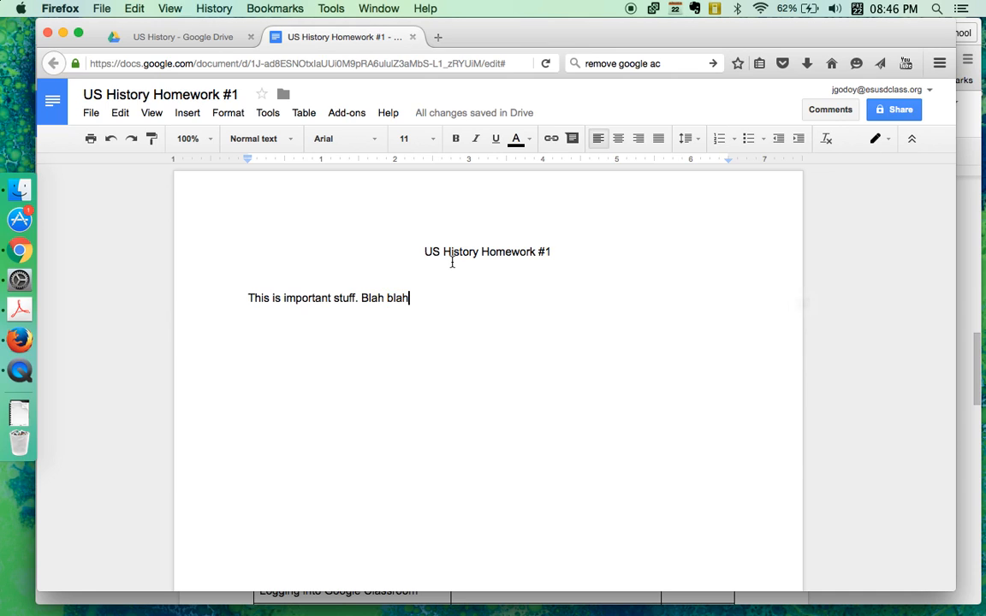
type("blahblah")
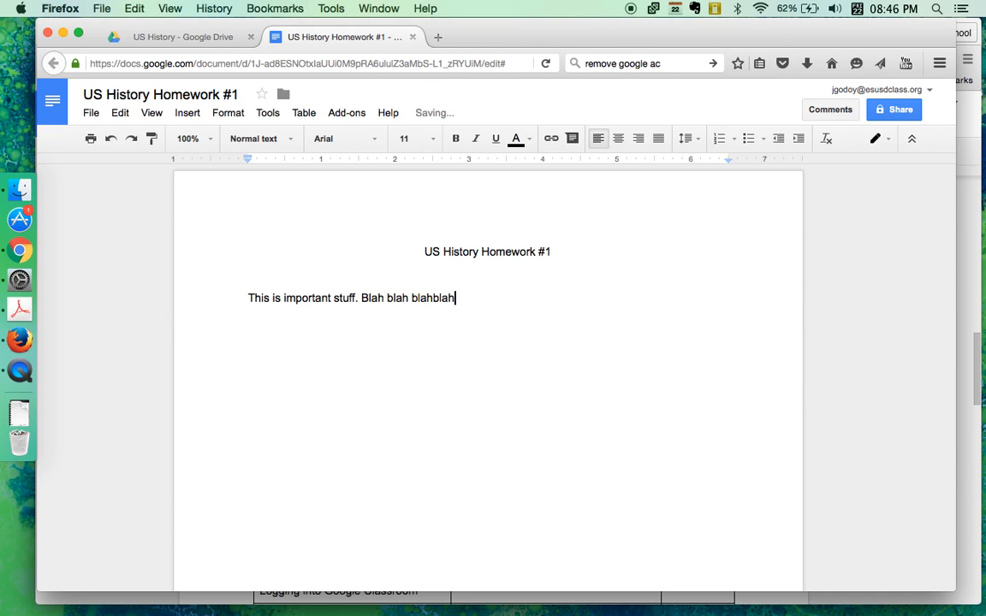
key("super+space")
type("blah")
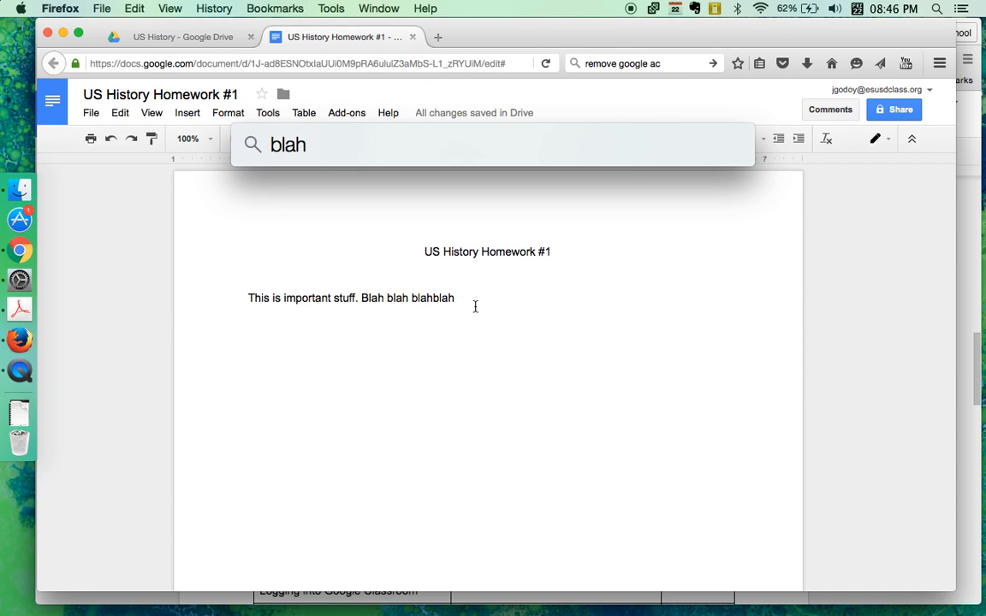
key("Escape")
type("blah blah")
Copy the filler text "blahblah blah blah" and paste it five times after the existing text
left_click_drag(411, 298, 527, 297)
key("super+c")
left_click(528, 297)
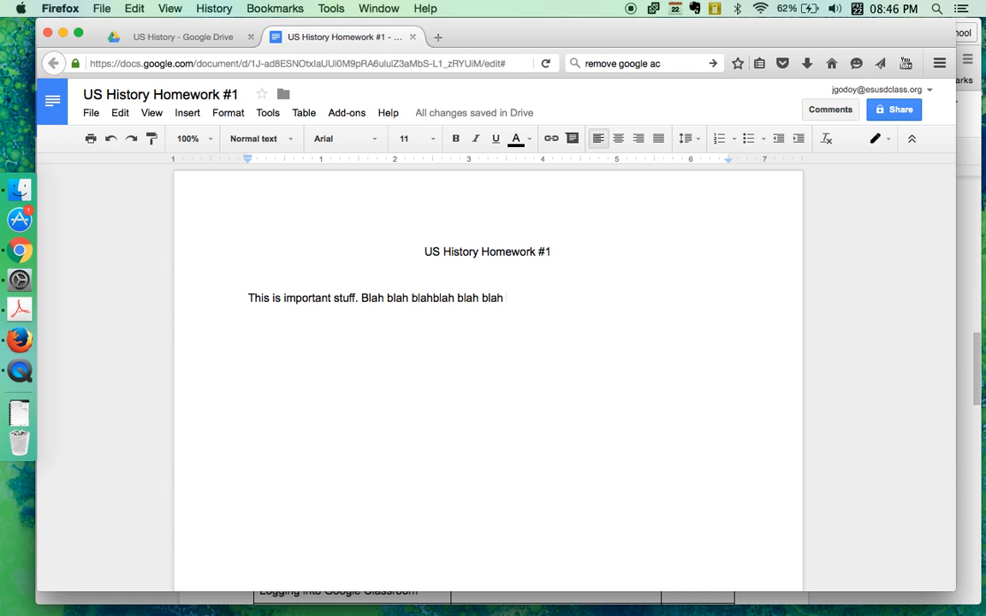
key("super+v")
key("super+v")
key("super+v")
key("super+v")
key("super+v")
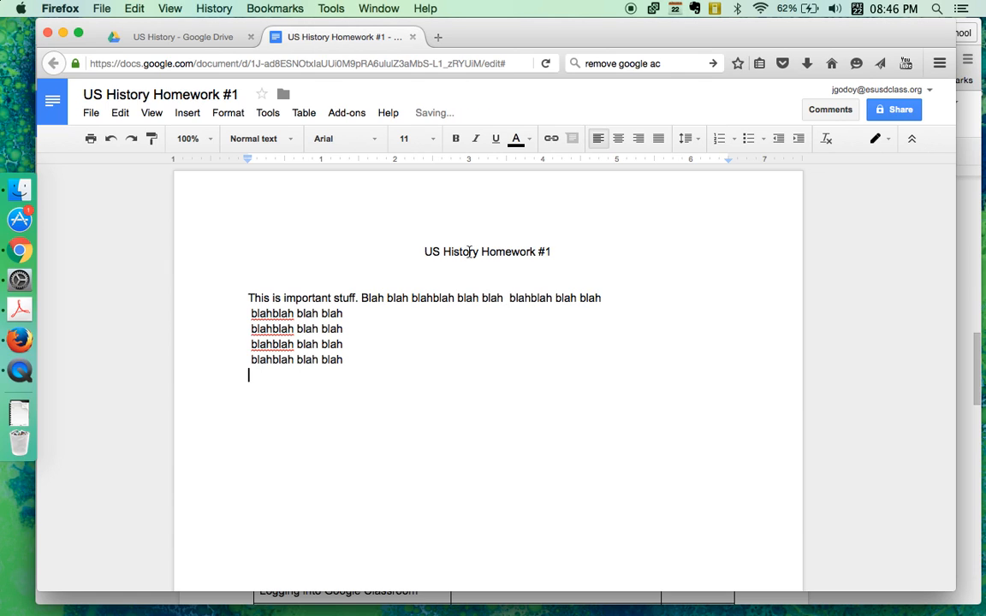
Set the line spacing of all the body lines below the title to Double
left_click_drag(247, 297, 363, 365)
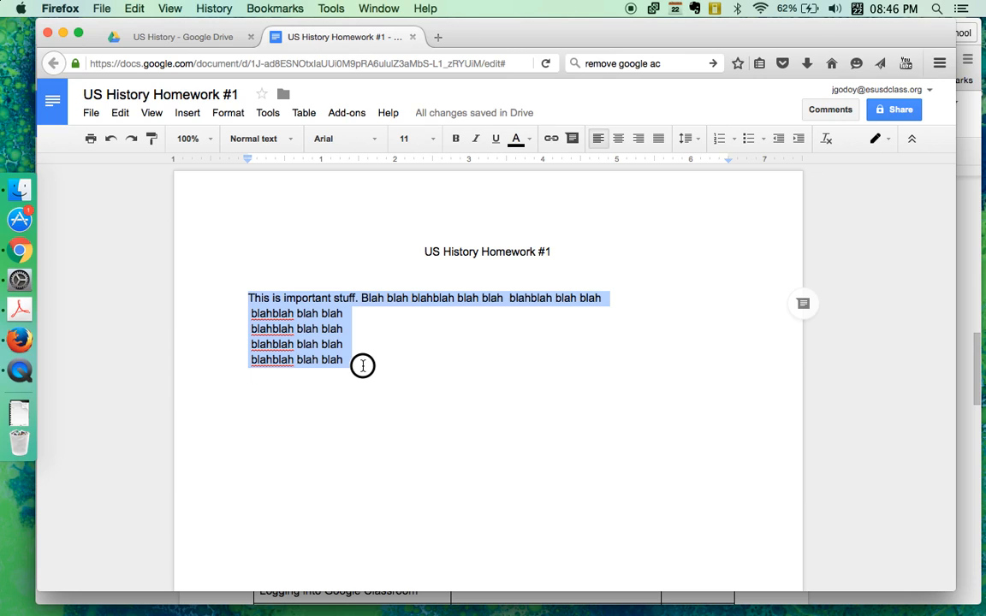
left_click(693, 138)
left_click(705, 228)
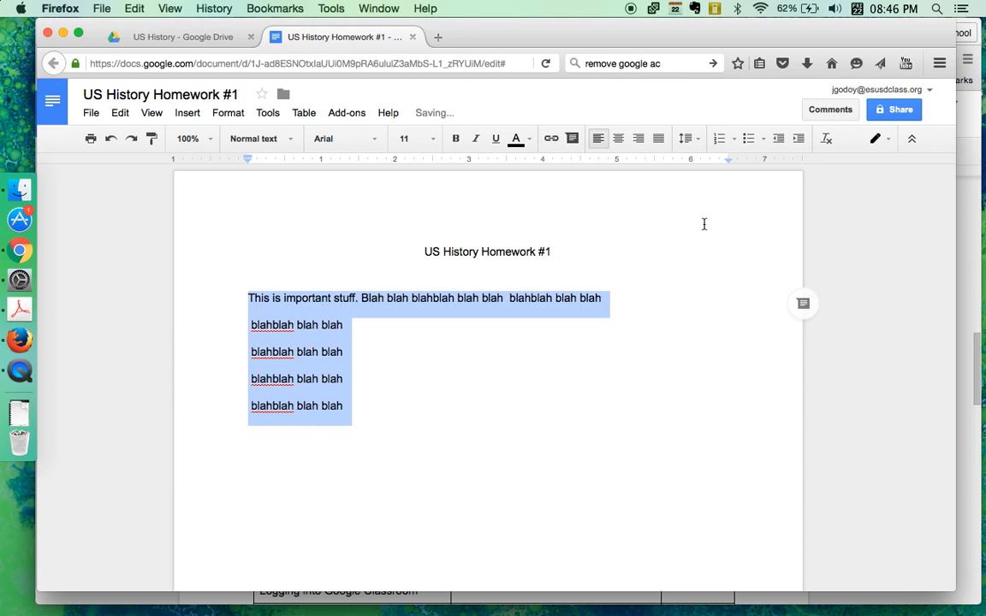
Try Single line spacing on the body lines below the title, and settle on 1.15
left_click(693, 139)
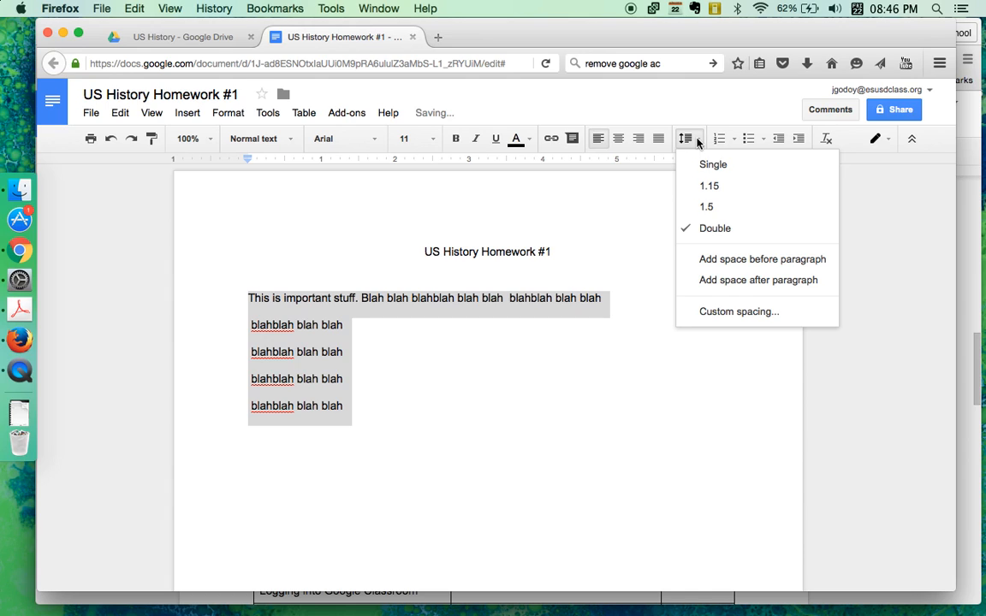
left_click(700, 162)
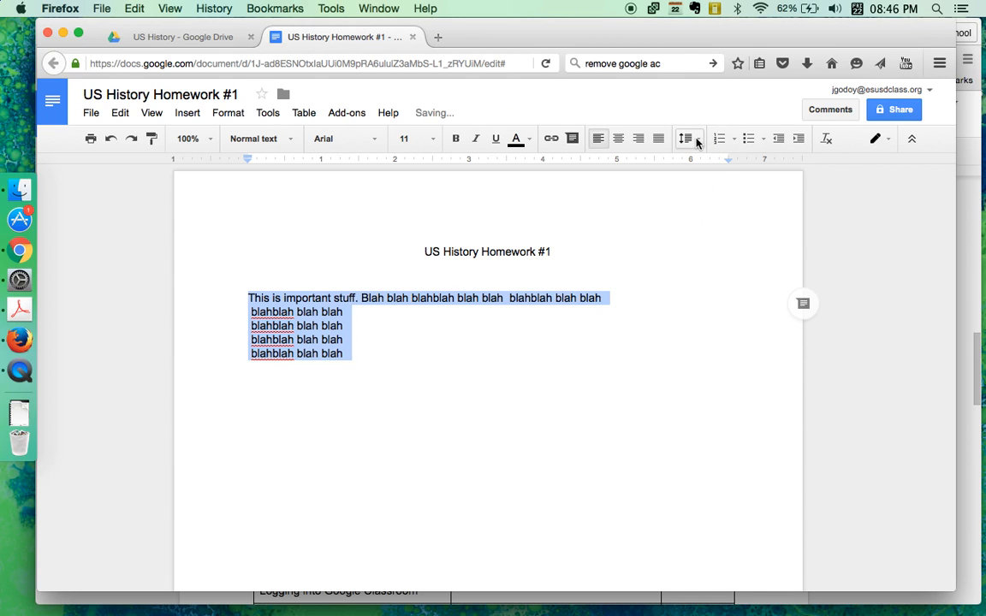
left_click(693, 139)
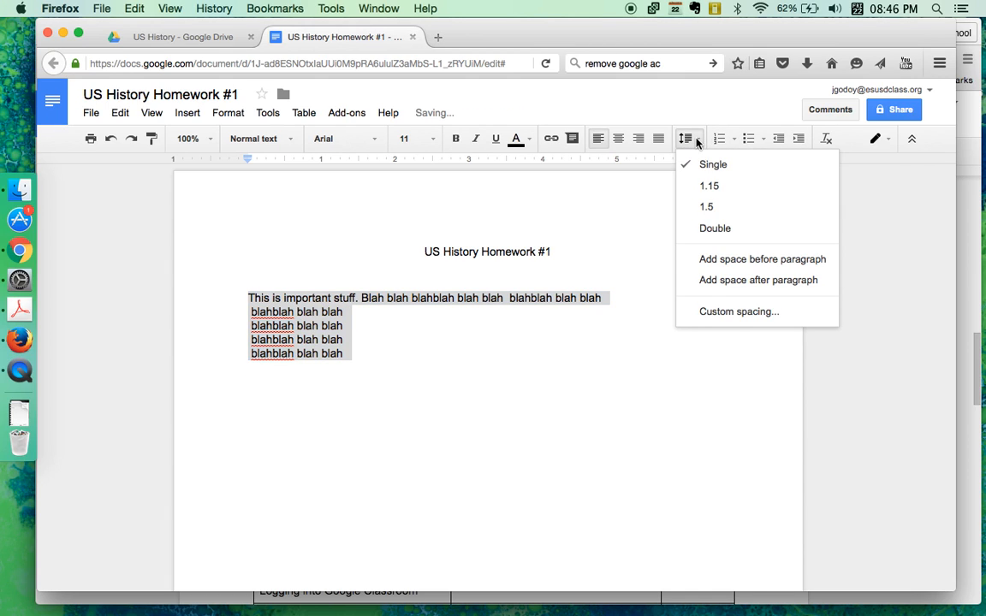
left_click(724, 190)
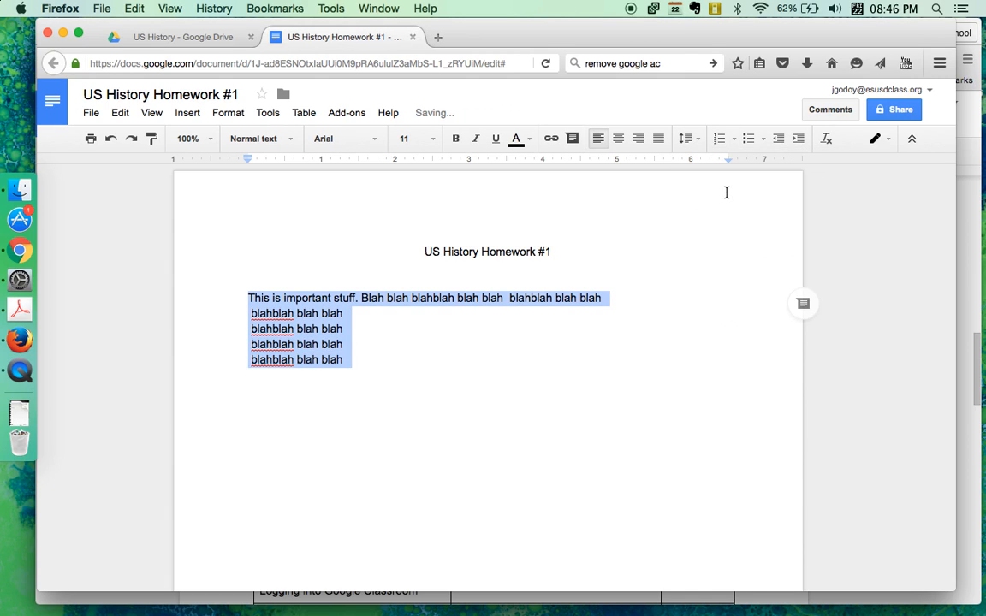
Turn the body lines into a numbered list and indent the second and fourth lines as sub-items
left_click(734, 142)
left_click(741, 188)
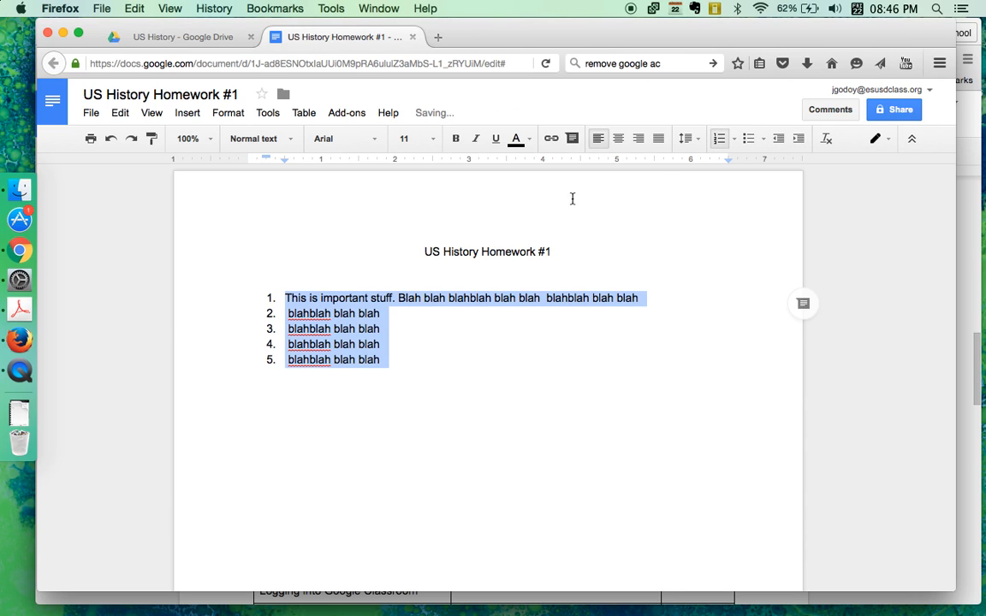
left_click(288, 313)
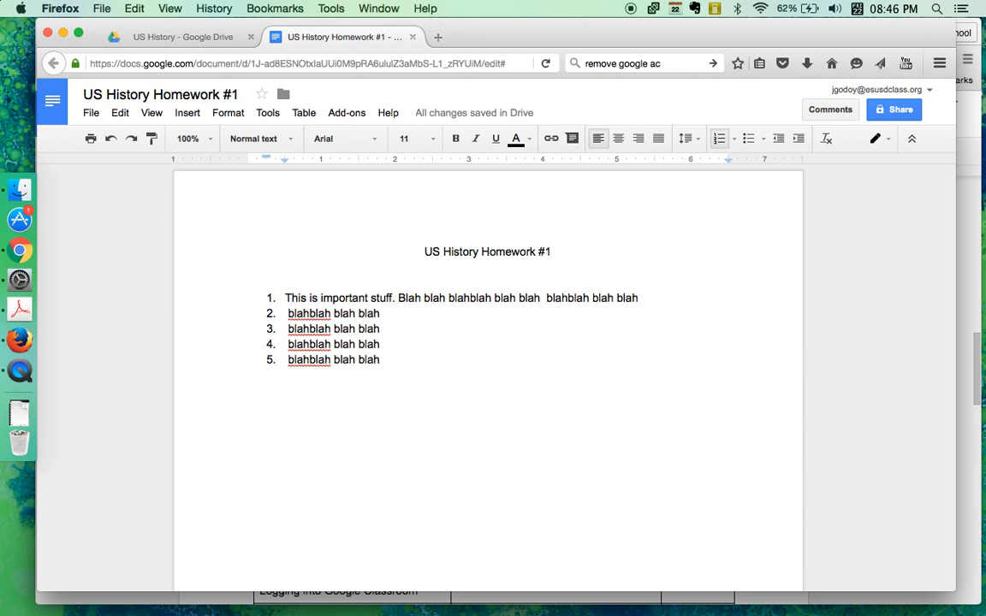
key("Tab")
key("BackSpace")
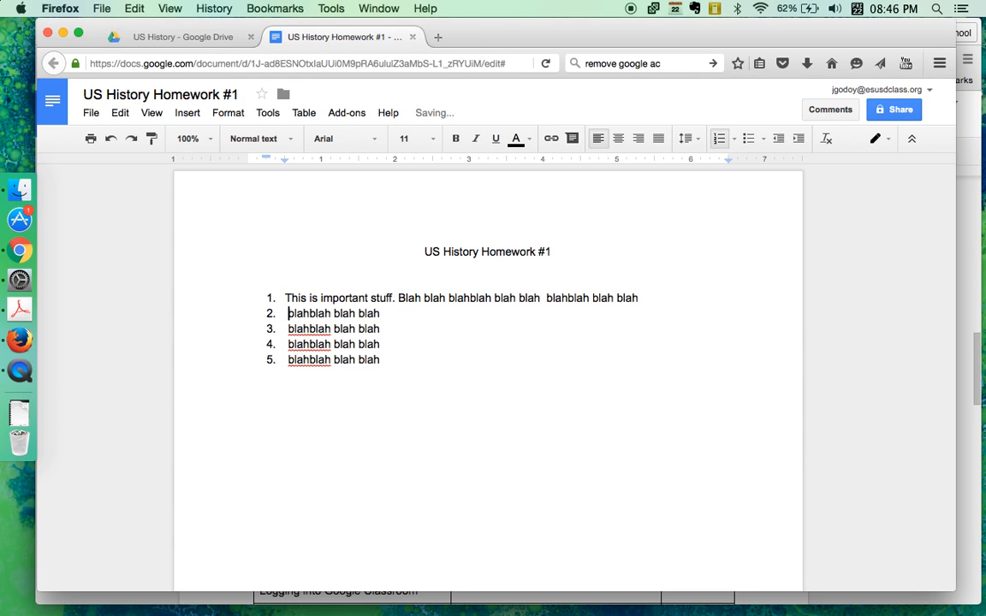
left_click(798, 139)
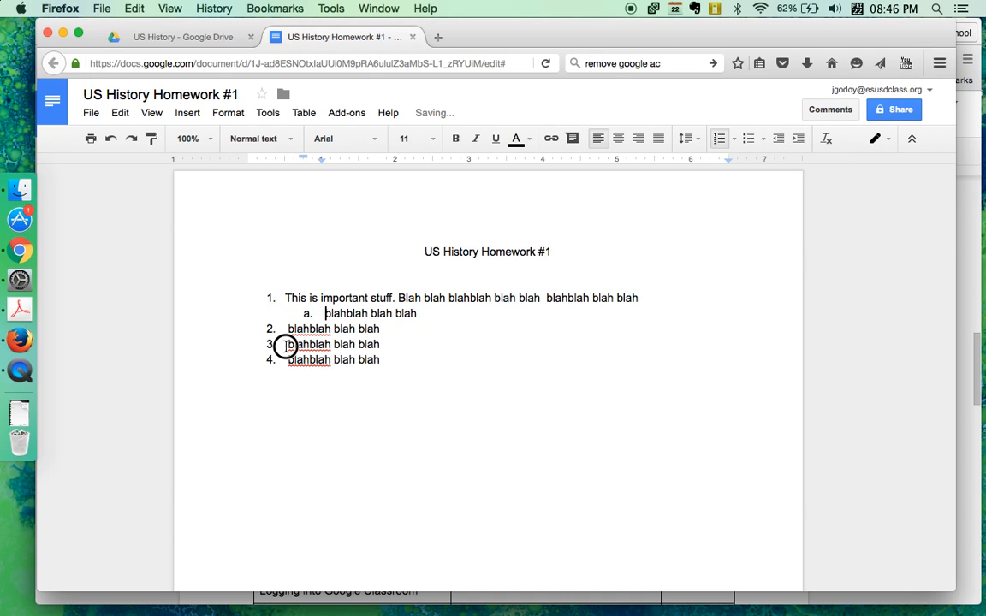
left_click(285, 346)
left_click(796, 138)
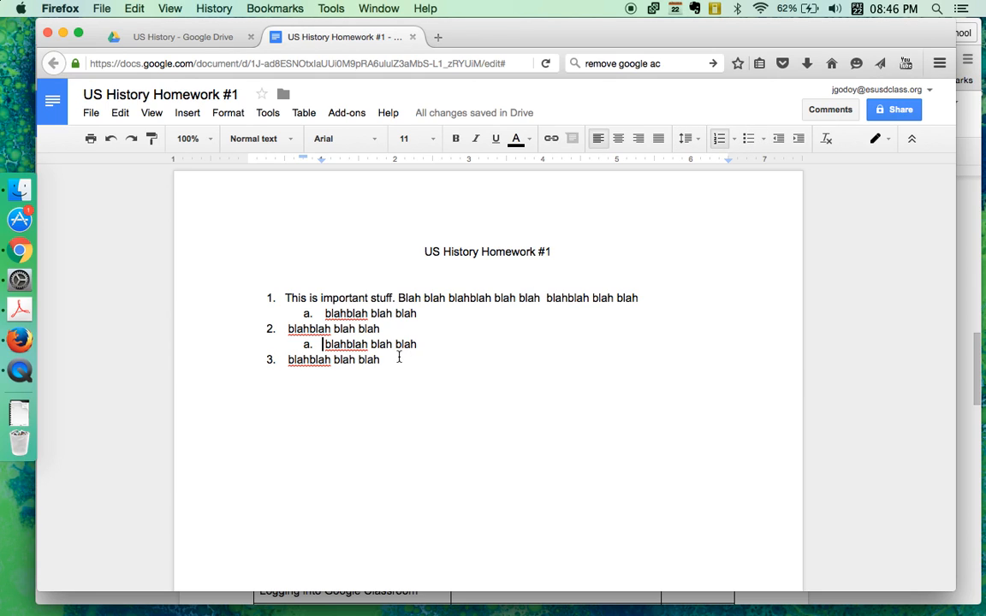
Convert the whole numbered list, including its sub-items, to a bulleted list
left_click_drag(398, 357, 285, 301)
left_click(747, 136)
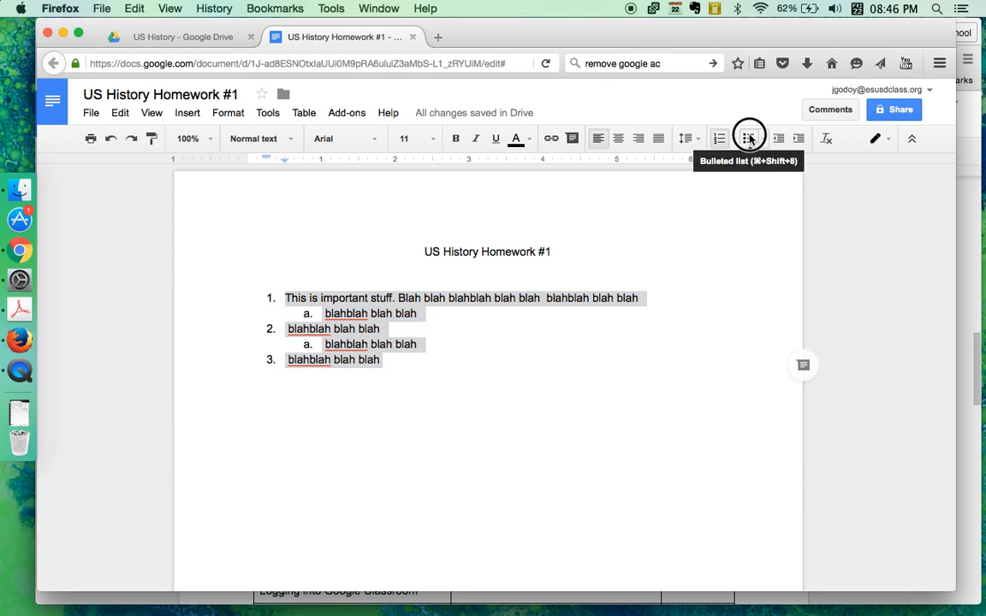
left_click(452, 360)
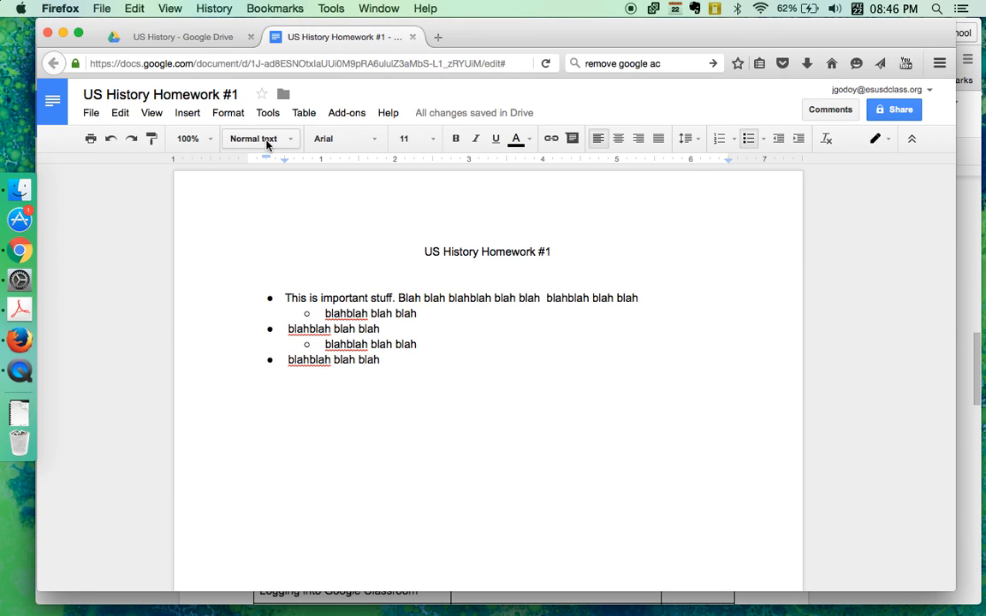
Apply strikethrough to the first "blahblah" in the first bullet
left_click(229, 114)
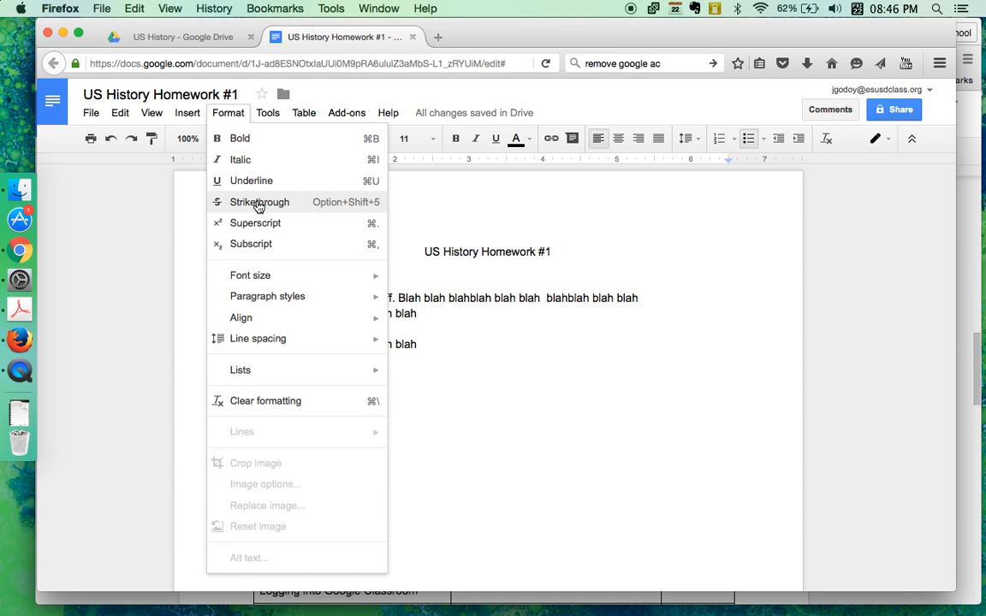
double_click(466, 295)
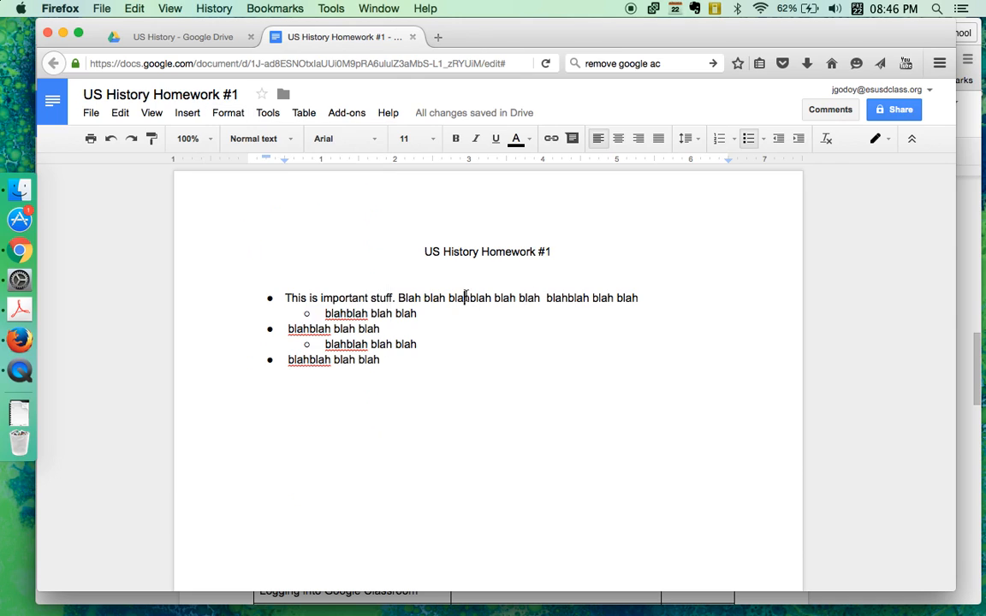
left_click(227, 113)
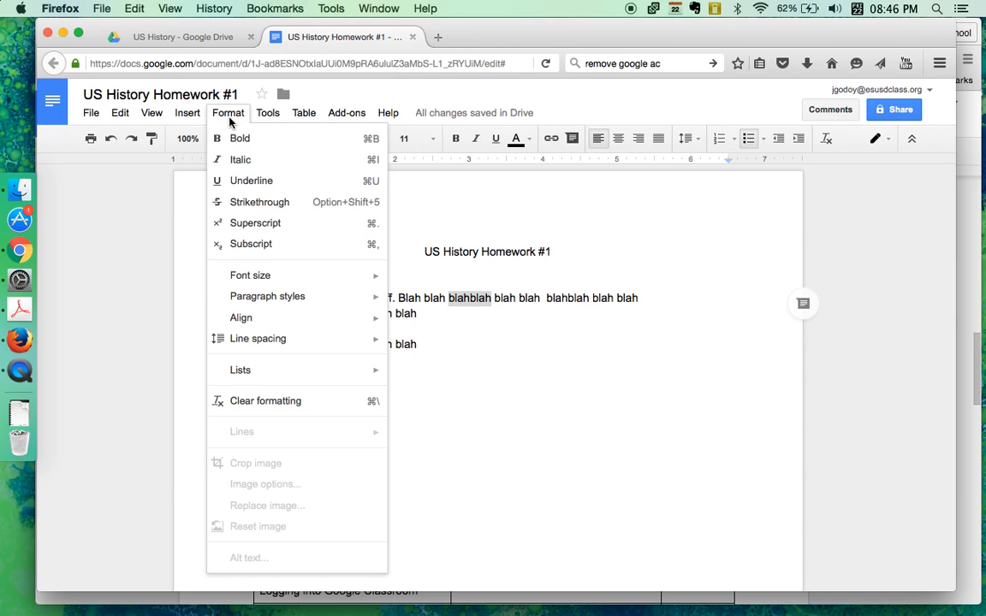
left_click(241, 204)
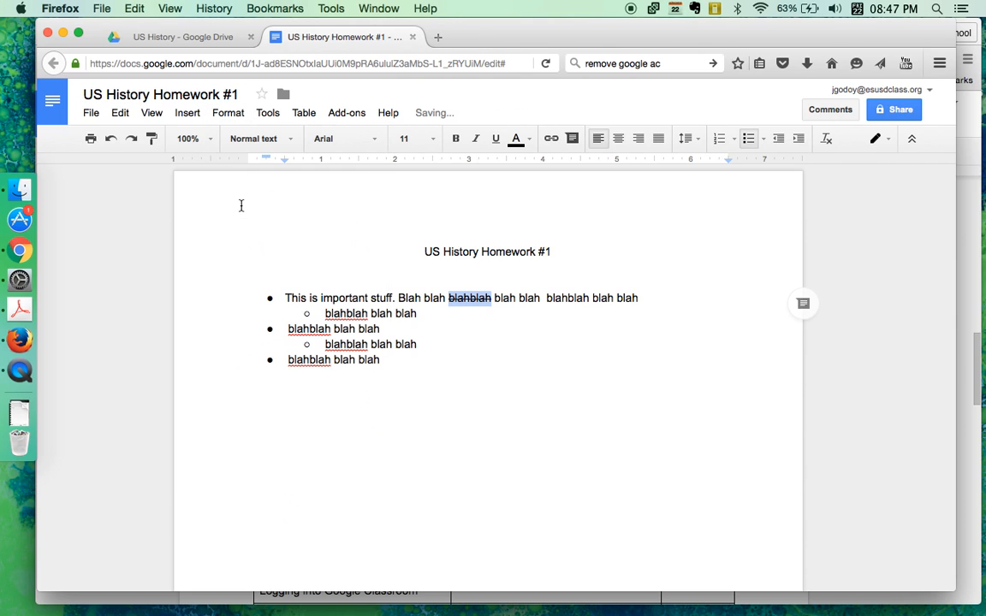
Add a "2" directly after the last word of the final bullet and format it as superscript
left_click(379, 361)
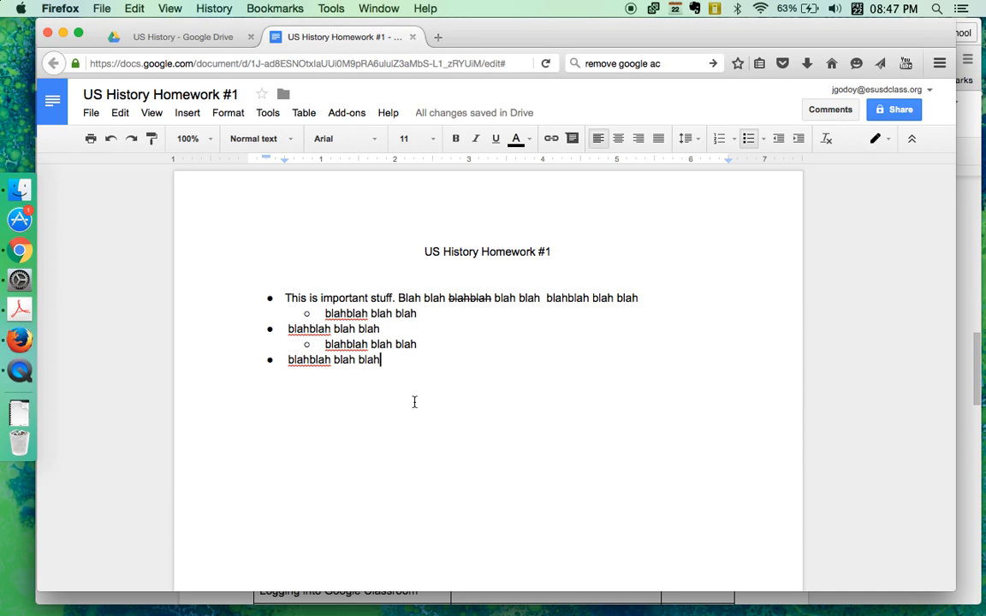
type("2")
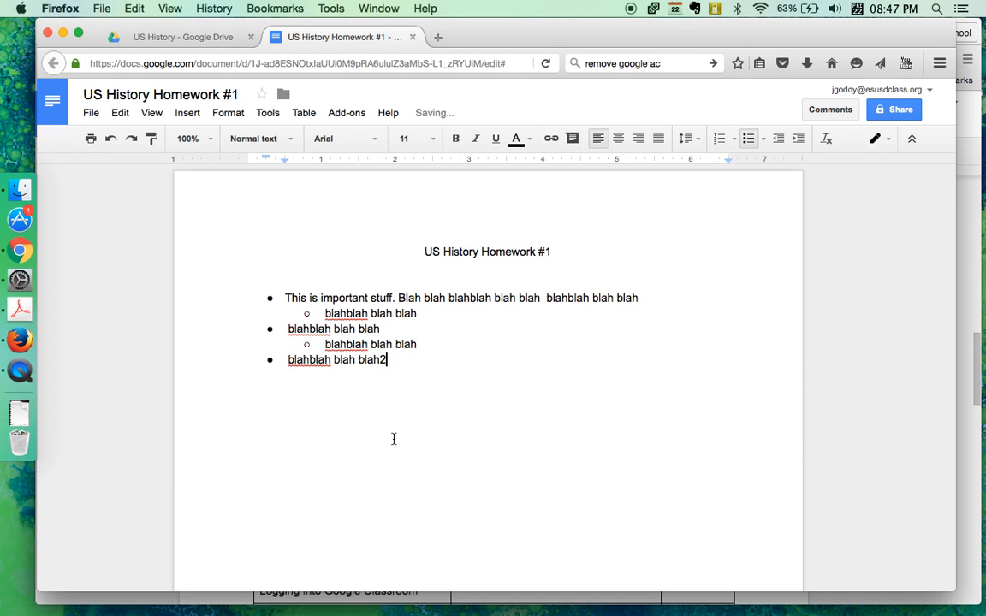
left_click_drag(379, 363, 386, 363)
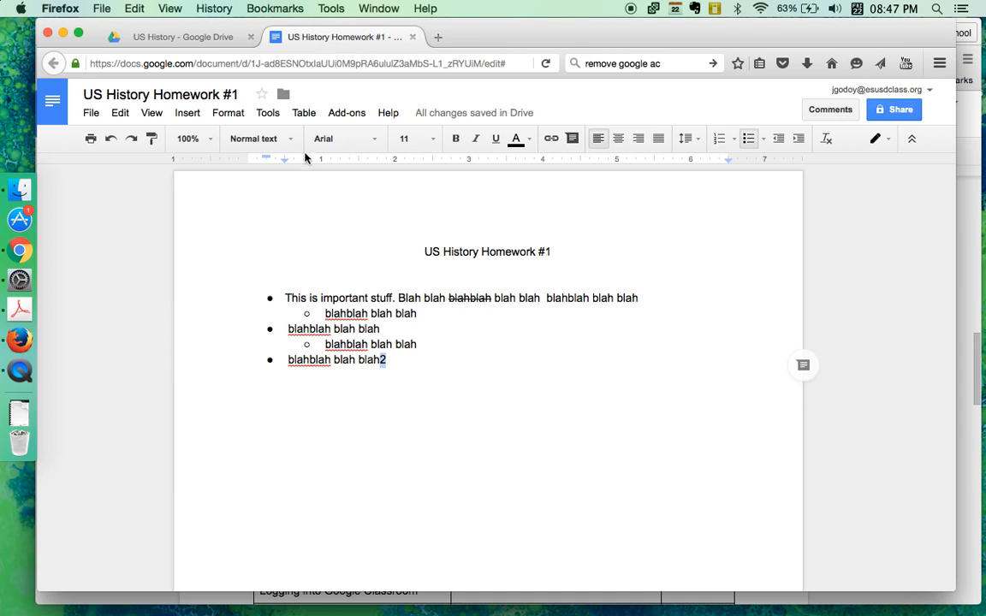
left_click(229, 113)
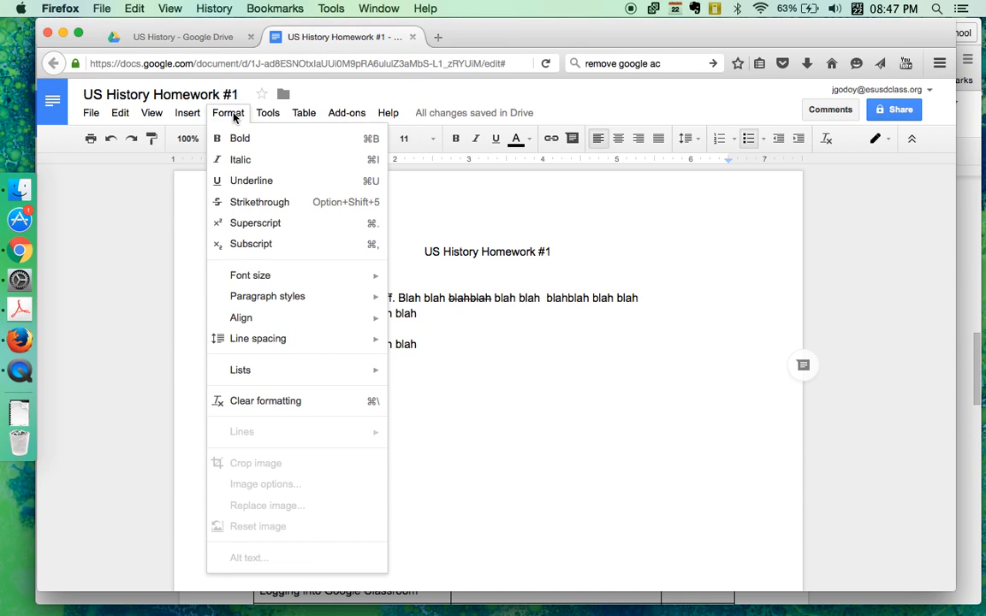
left_click(252, 223)
left_click(413, 377)
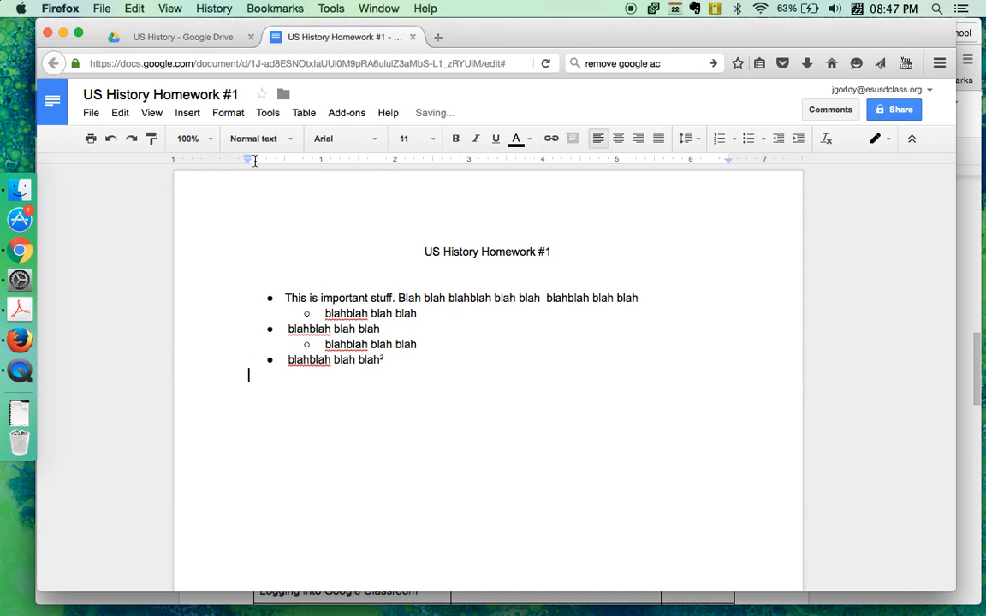
Enter "H2O" on a separate line below the bulleted list and format its 2 as subscript
left_click(211, 139)
left_click(196, 299)
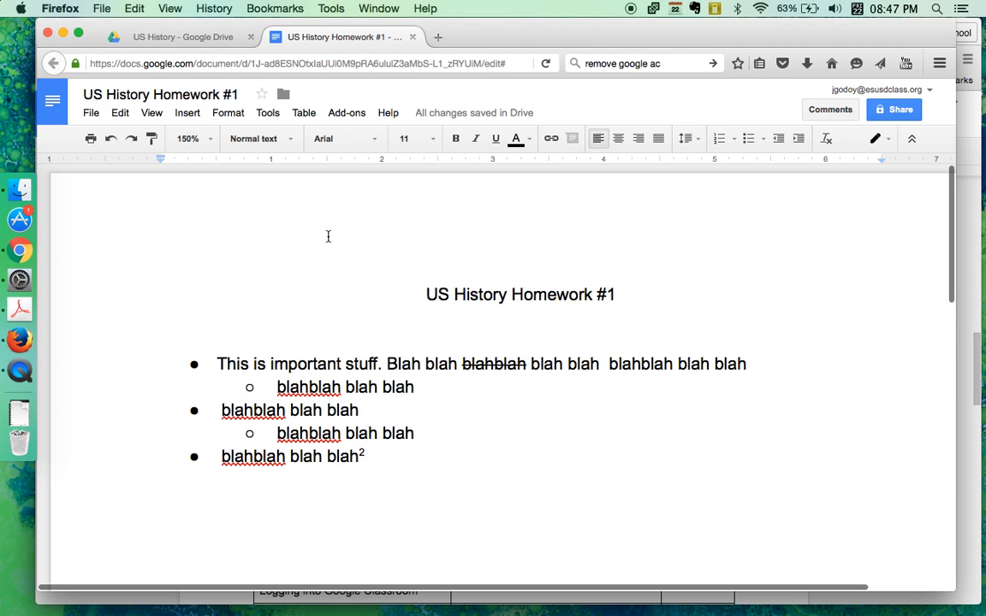
key("Return")
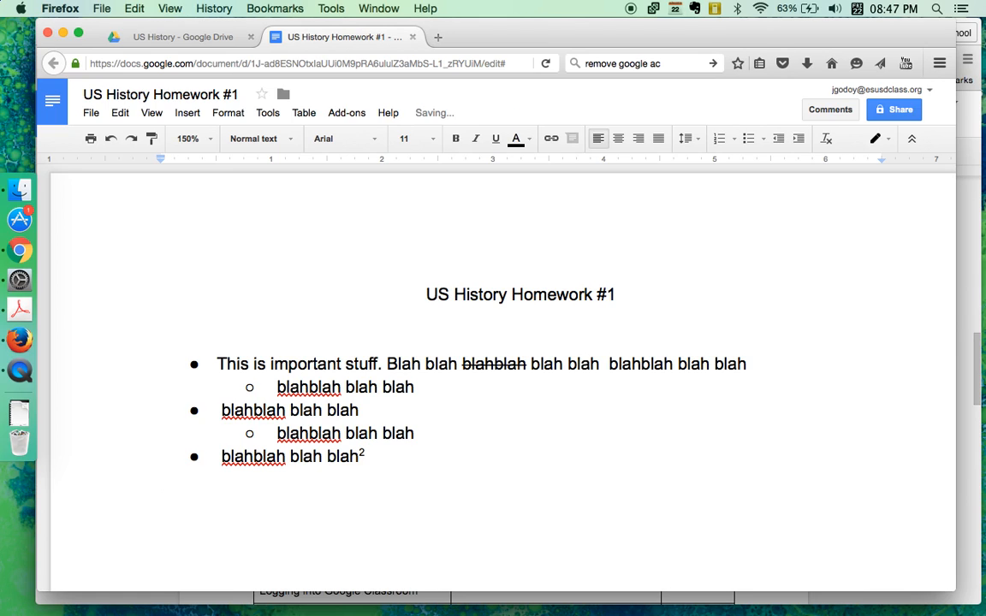
type("H2O")
left_click_drag(172, 499, 183, 502)
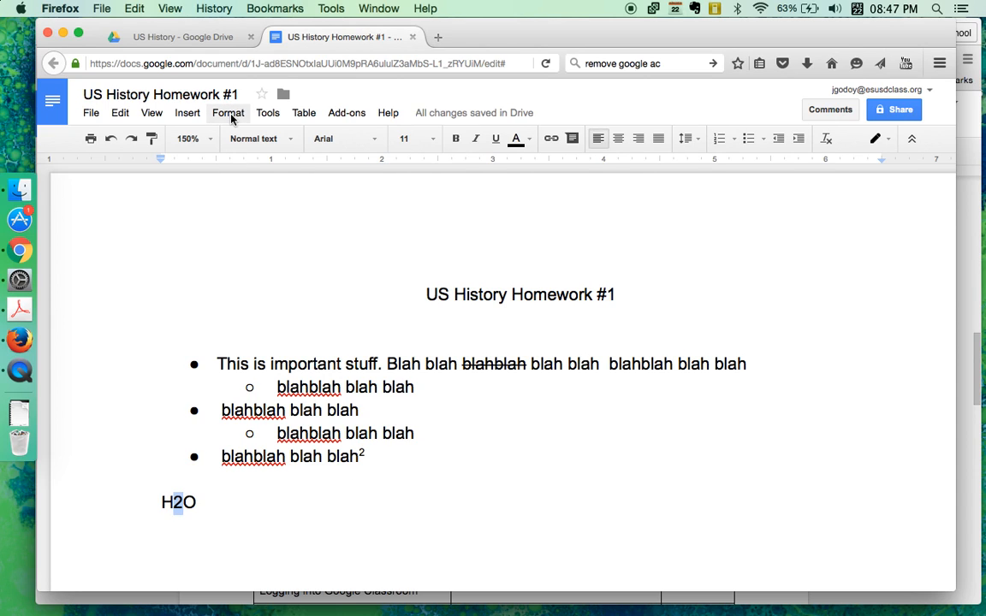
left_click(227, 112)
left_click(251, 243)
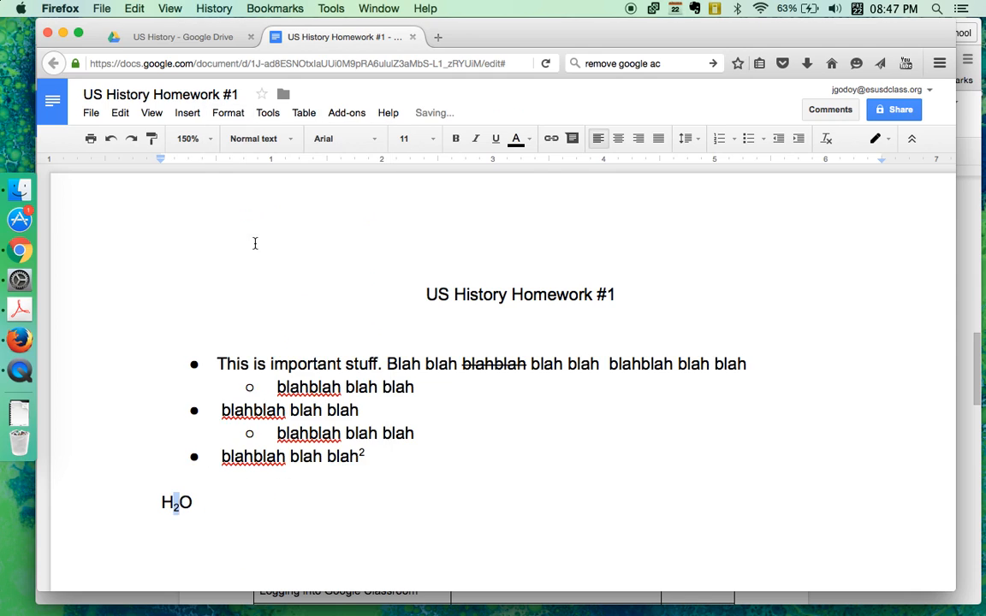
left_click(215, 502)
left_click_drag(161, 502, 219, 505)
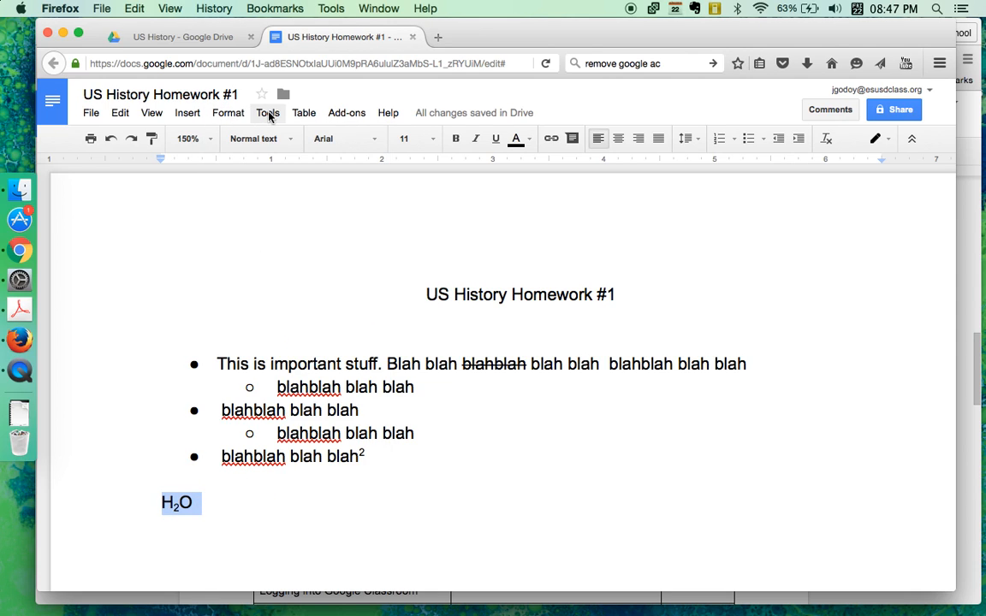
left_click(268, 113)
mouse_move(180, 118)
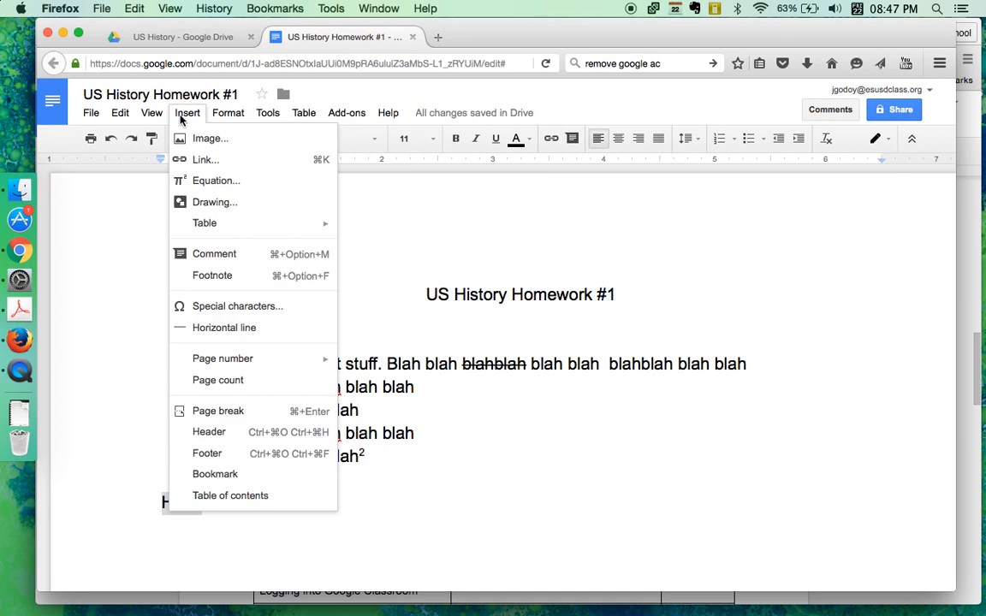
mouse_move(240, 113)
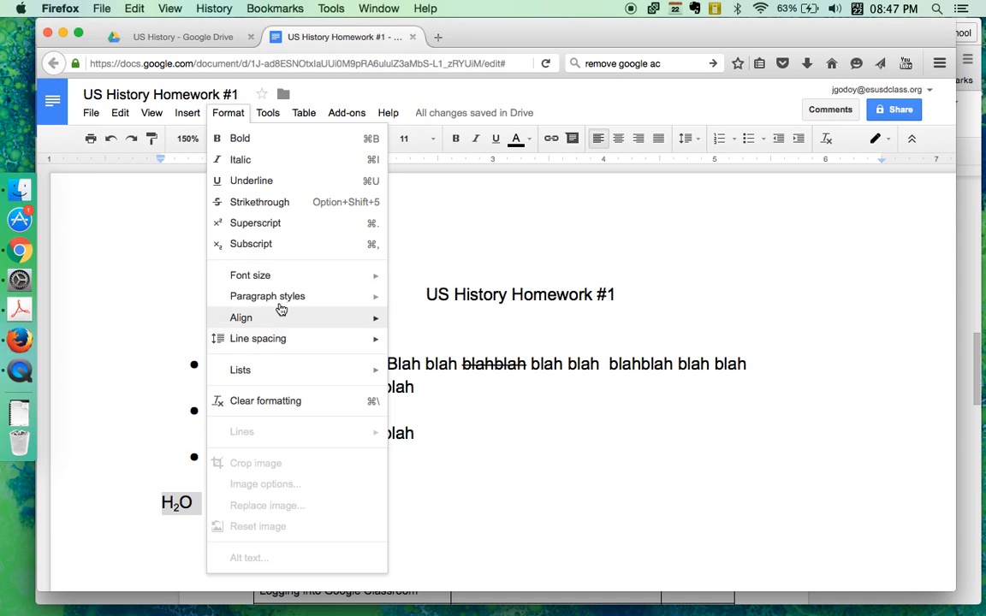
mouse_move(269, 378)
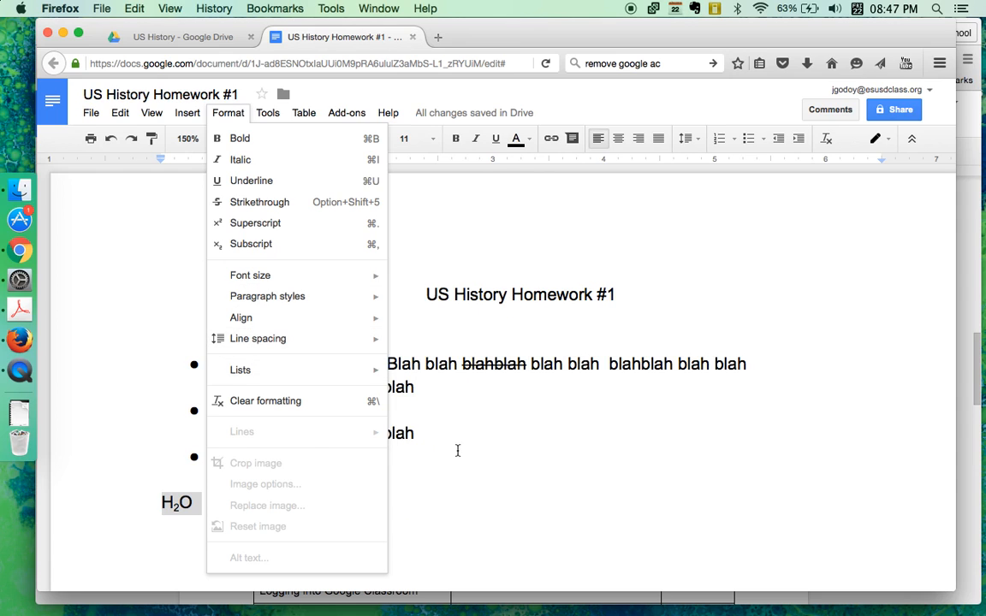
left_click(503, 462)
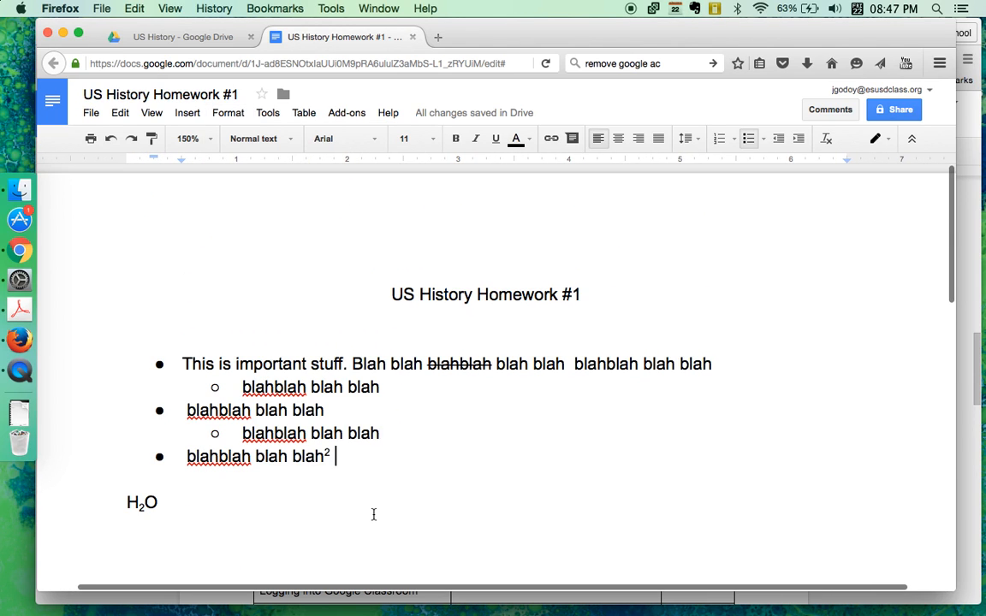
scroll(374, 514, "down", 9)
scroll(374, 515, "up", 6)
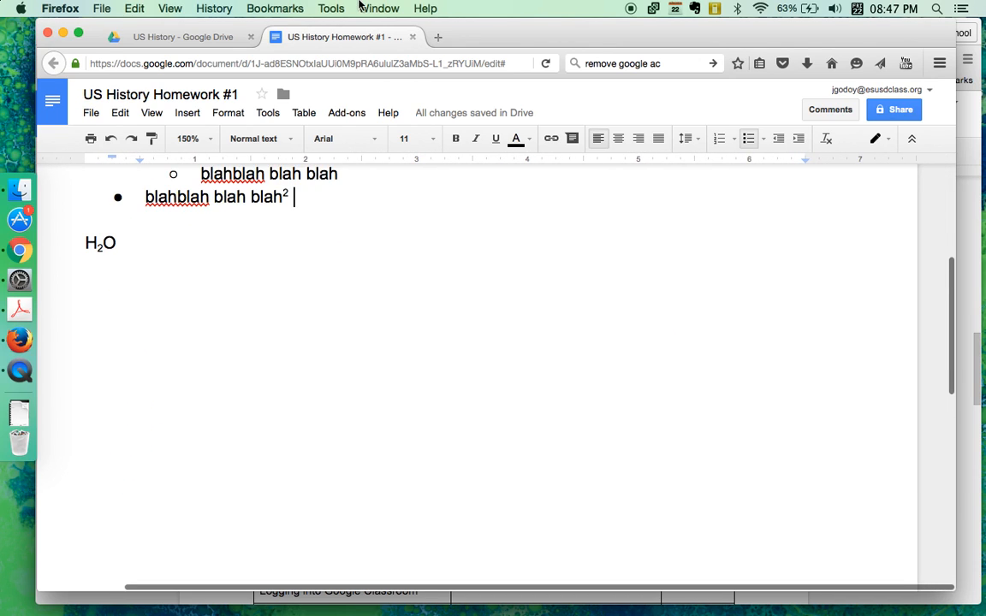
scroll(381, 394, "down", 8)
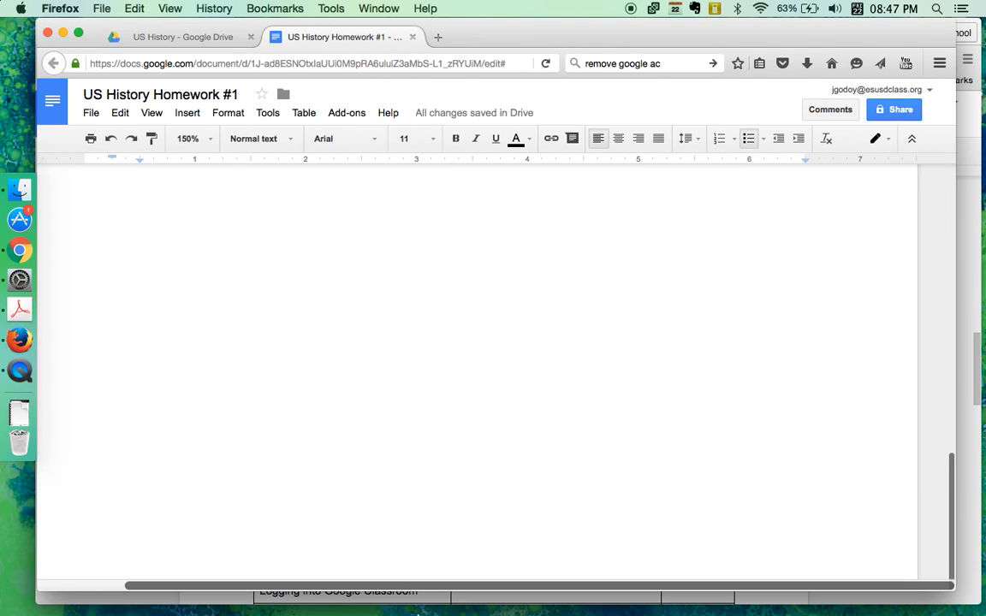
scroll(413, 308, "up", 10)
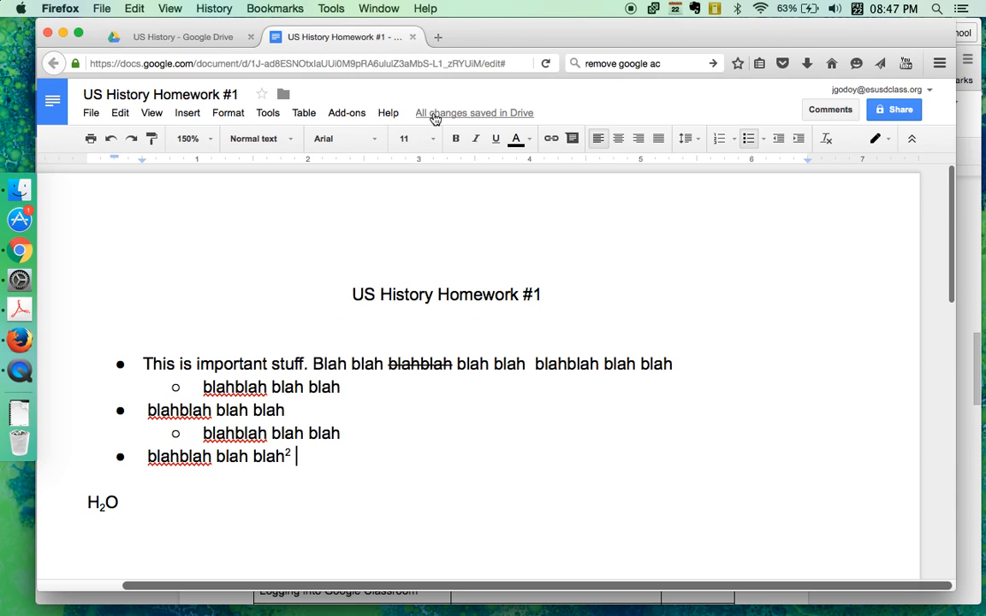